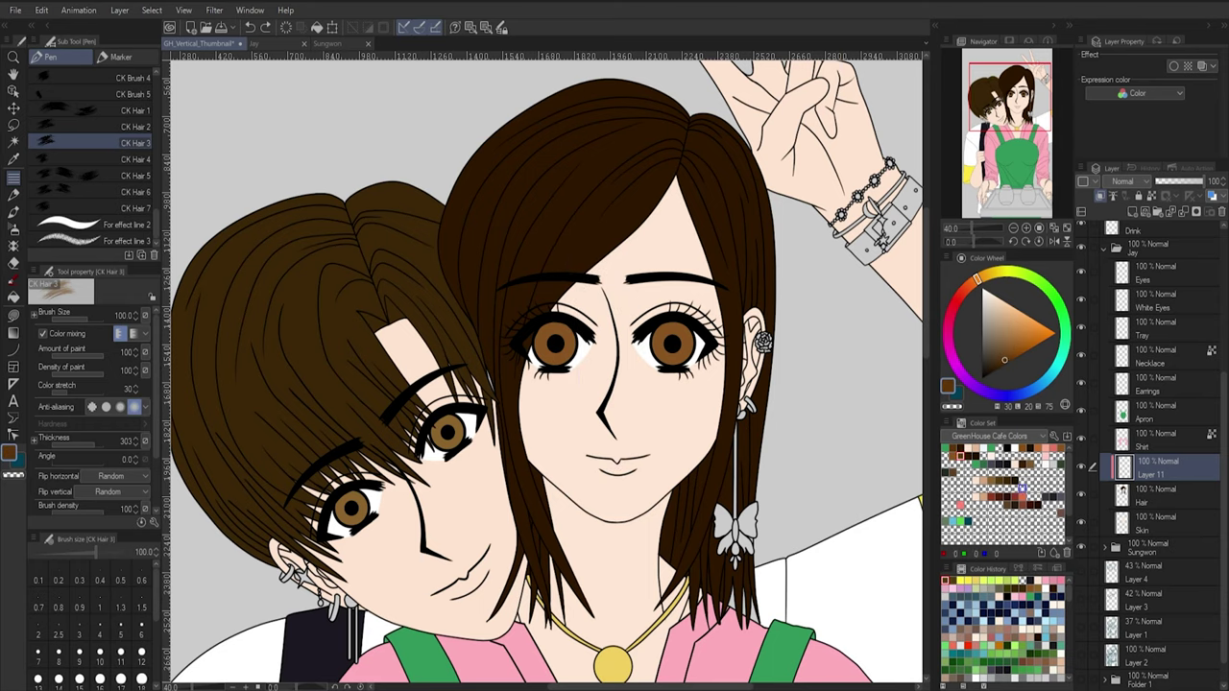
# - Try brown highlight strokes on the woman's fringe and side hair with the CK Hair 3 brush at size 120
pyautogui.click(946, 422)
pyautogui.moveTo(981, 334)
pyautogui.click(1157, 374)
pyautogui.click(1047, 463)
pyautogui.moveTo(600, 217); pyautogui.dragTo(530, 305)
pyautogui.hotkey('ctrl', 'z')
pyautogui.press(']')
pyautogui.moveTo(754, 370)
pyautogui.mouseDown()
pyautogui.moveTo(753, 475)
pyautogui.moveTo(701, 538)
pyautogui.mouseUp()
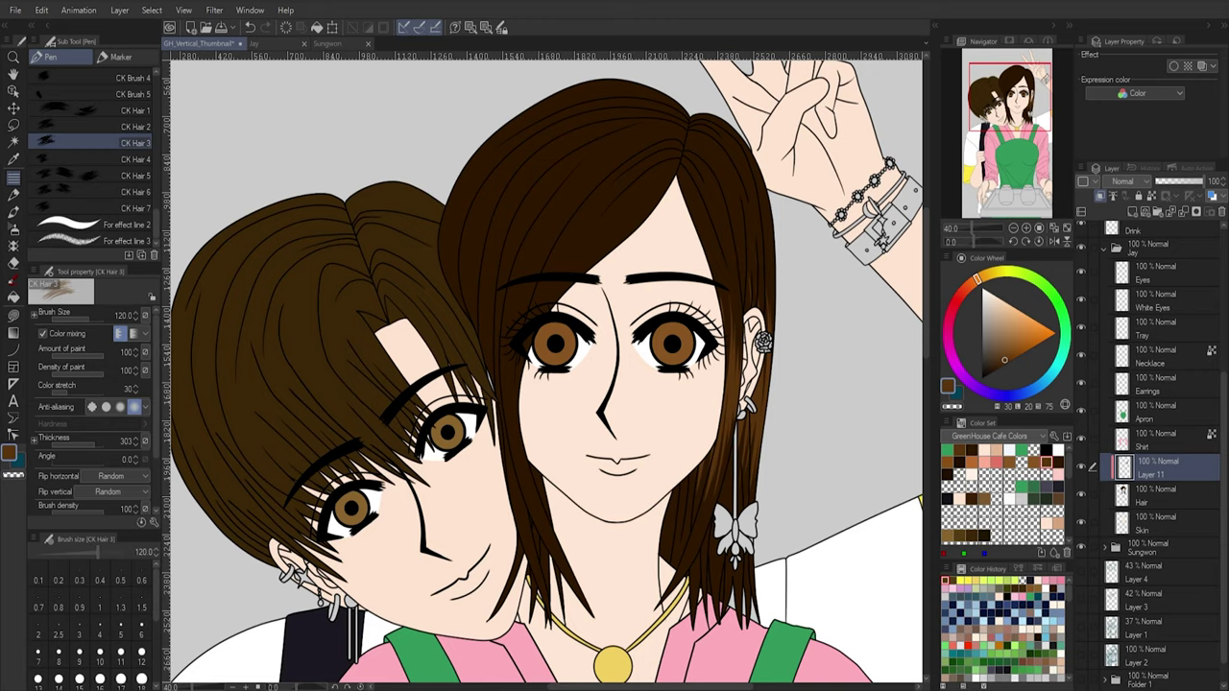
pyautogui.hotkey('ctrl', 'z')
pyautogui.hotkey('ctrl', 'z')
# - Paint brown highlight strands on the woman's hair beside the parting, on the side near the raised hand, at brush size 100
pyautogui.moveTo(732, 218); pyautogui.dragTo(758, 288)
pyautogui.press('[')
pyautogui.press('[')
pyautogui.press('[')
pyautogui.press('[')
pyautogui.moveTo(718, 475); pyautogui.dragTo(710, 540)
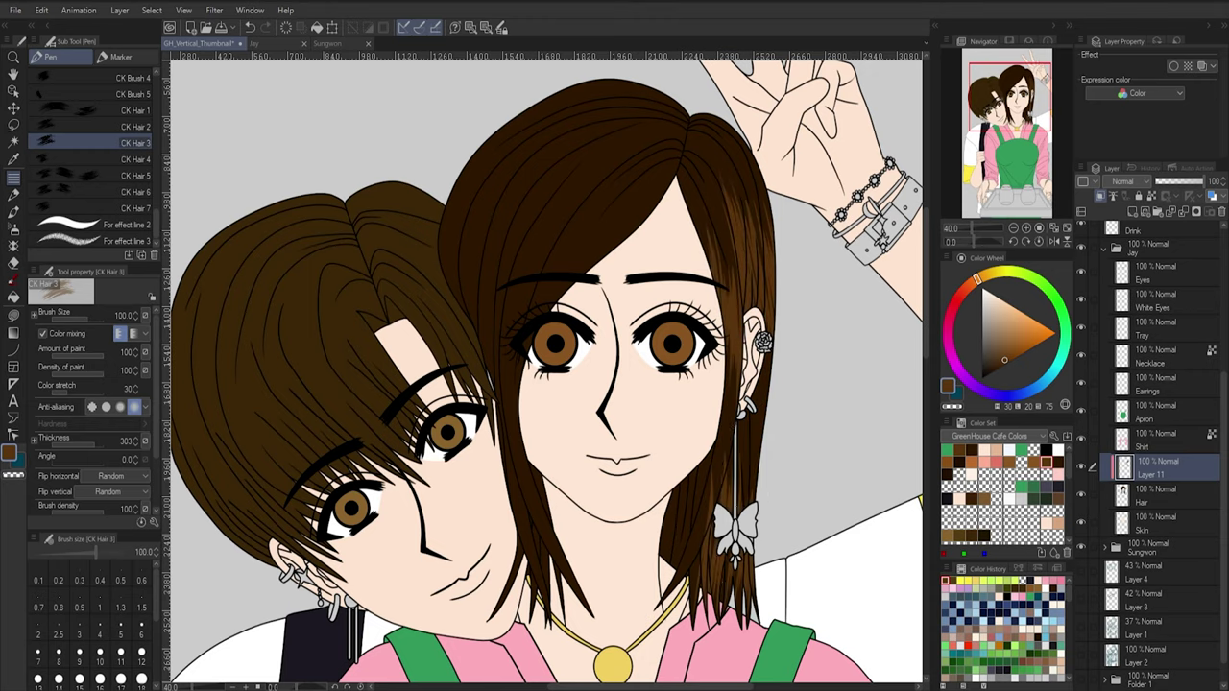
pyautogui.hotkey('ctrl', 'z')
# - Add two clipped layers over the woman's Hair layer, placing one above Layer 11 and one below it
pyautogui.click(1156, 495)
pyautogui.click(1132, 211)
pyautogui.click(1132, 212)
pyautogui.moveTo(1156, 494); pyautogui.dragTo(1156, 455)
# - Paint mid-brown strands on Layer 11 down the woman's hair around the ear with CK Hair 3 at size 70
pyautogui.click(1058, 463)
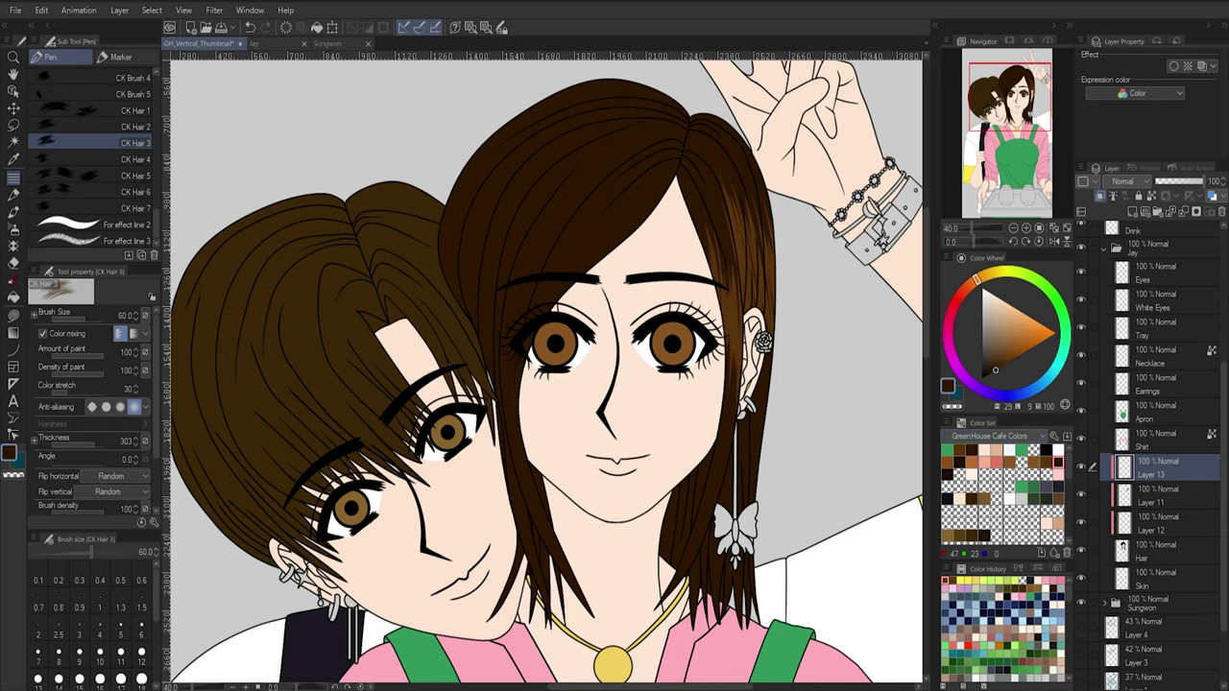
pyautogui.click(13, 297)
pyautogui.click(1156, 496)
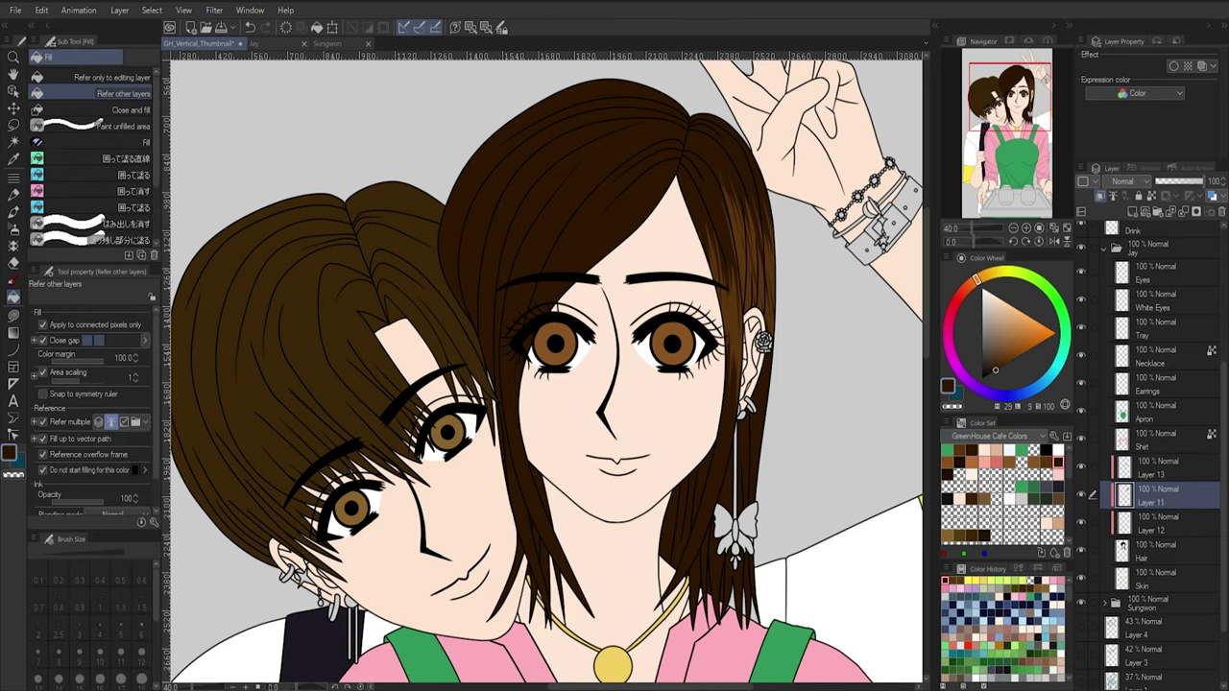
pyautogui.click(13, 178)
pyautogui.click(1047, 463)
pyautogui.moveTo(712, 223); pyautogui.dragTo(726, 324)
pyautogui.hotkey('ctrl', 'z')
pyautogui.moveTo(747, 370); pyautogui.dragTo(738, 519)
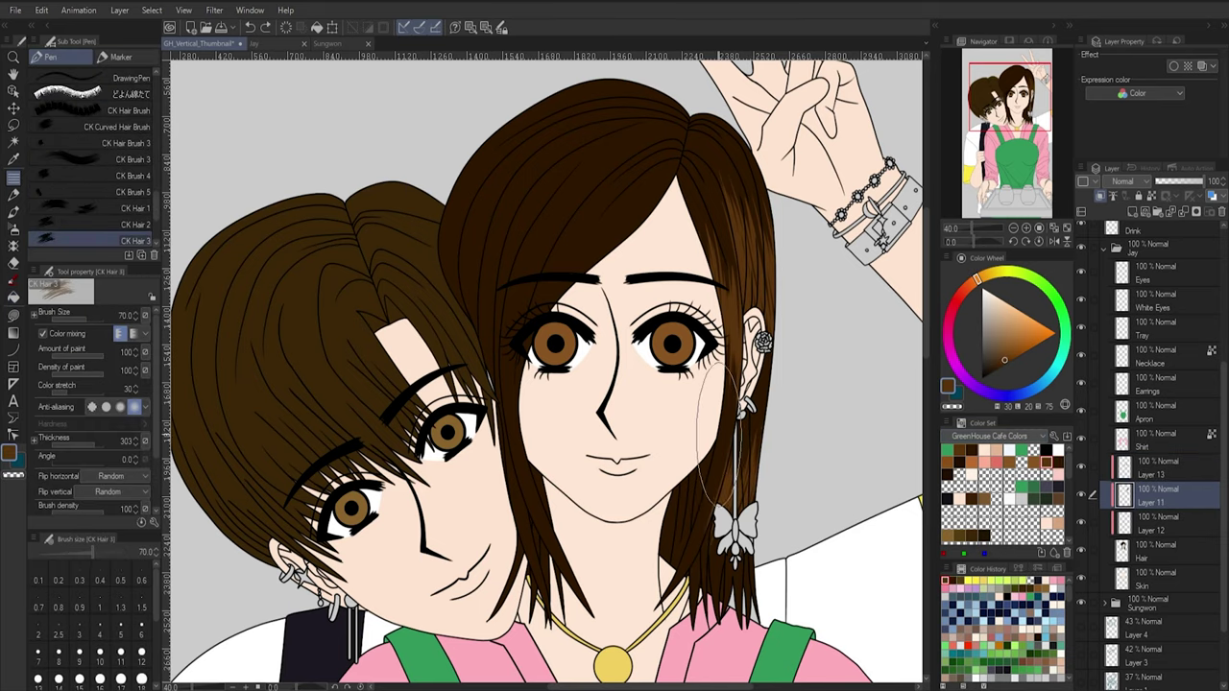
pyautogui.moveTo(719, 434); pyautogui.dragTo(712, 519)
pyautogui.hotkey('ctrl', 'z')
# - Extend the mid-brown strands through the lower hair around the butterfly earring with CK Hair 3, starting at size 80
pyautogui.scroll(-2, 715, 423)
pyautogui.press(']')
pyautogui.moveTo(715, 389); pyautogui.dragTo(732, 429)
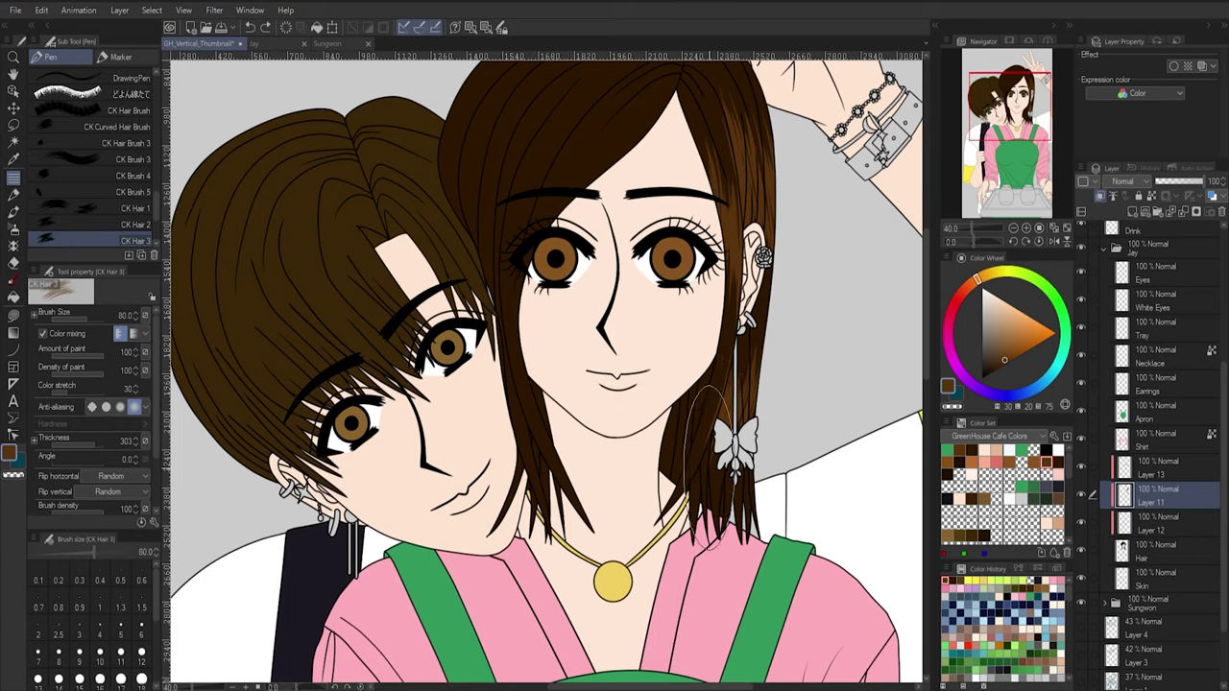
pyautogui.press(']')
pyautogui.press(']')
pyautogui.press(']')
pyautogui.press(']')
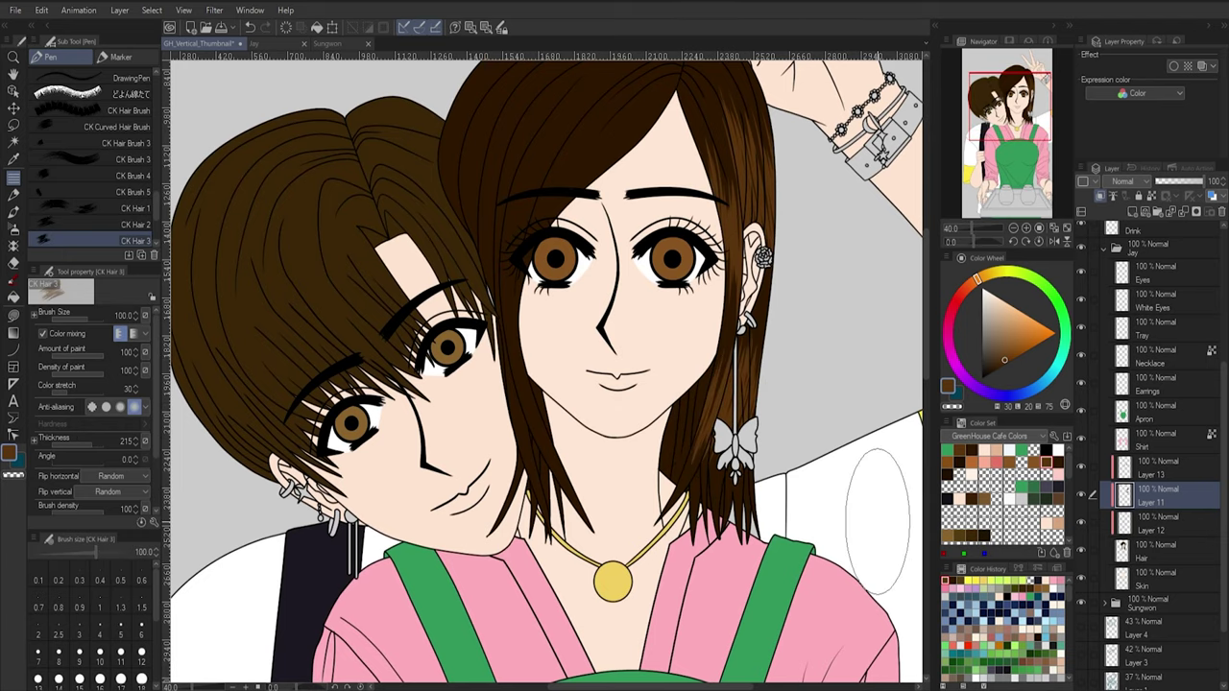
pyautogui.scroll(1, 874, 537)
# - Erase stray highlight strokes from the lower hair around the long earring with the Vector Eraser at size 60
pyautogui.press('e')
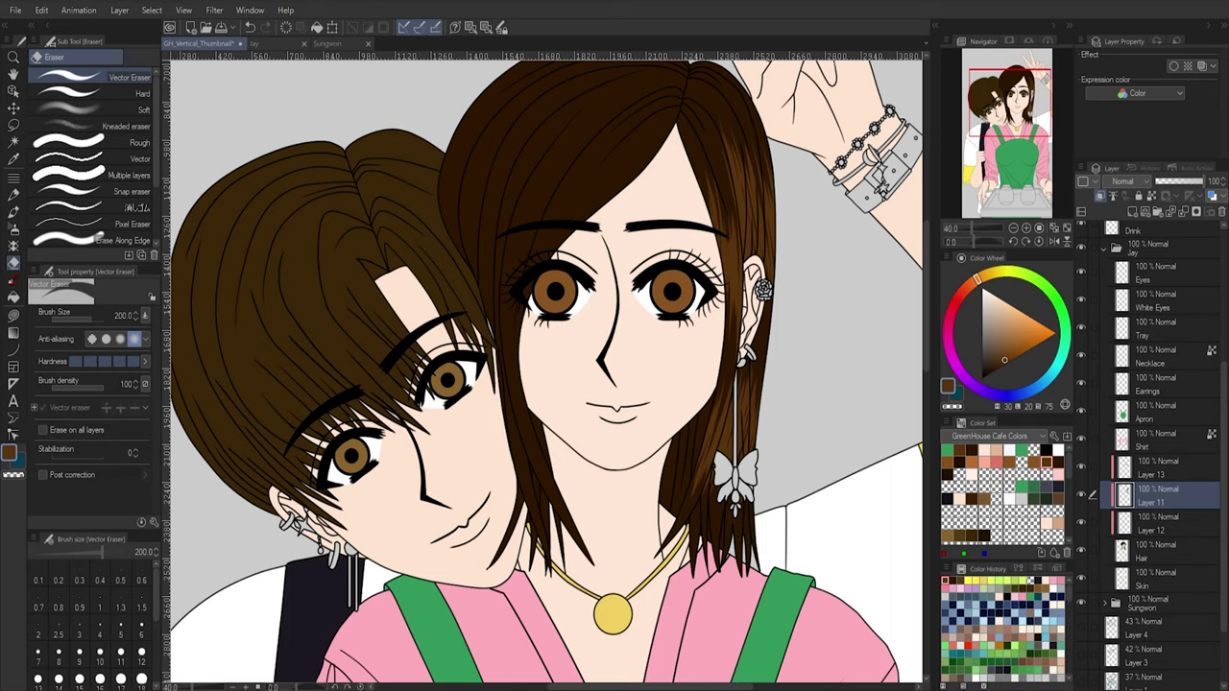
pyautogui.press('[')
pyautogui.press('[')
pyautogui.press('[')
pyautogui.press('[')
pyautogui.press('[')
pyautogui.press('[')
pyautogui.press('[')
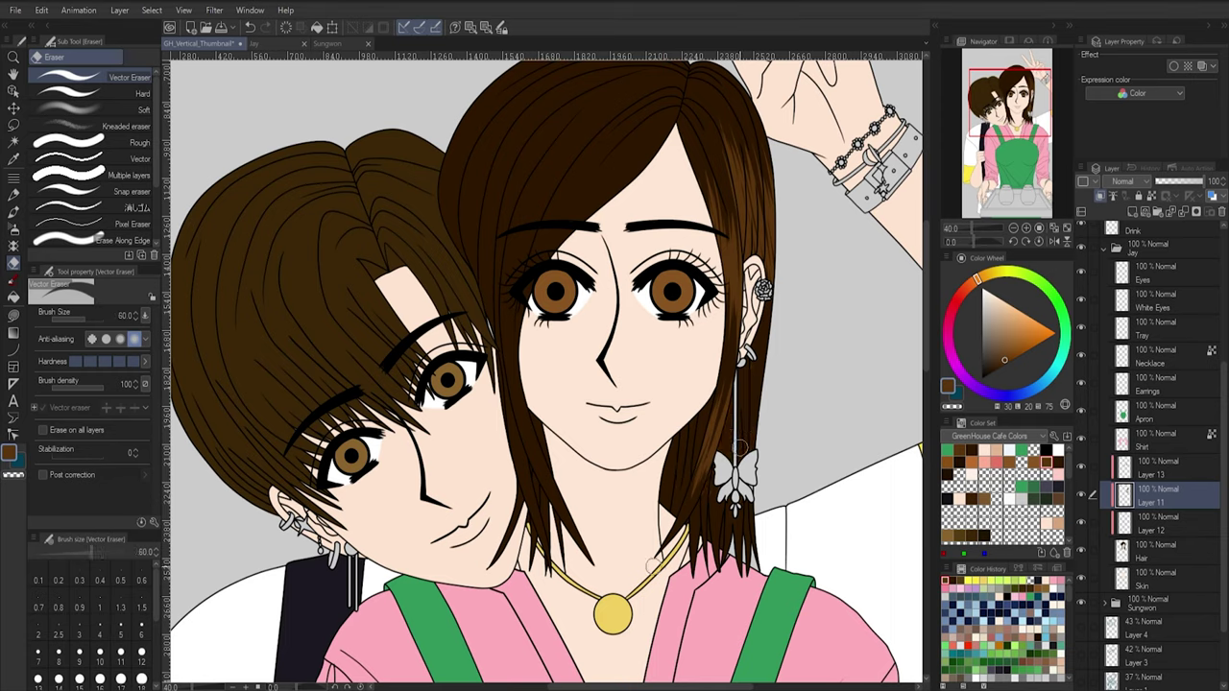
# - Paint wide mid-brown strands across the woman's fringe and the hair beside the man's head with CK Hair 3 at size 150
pyautogui.press('p')
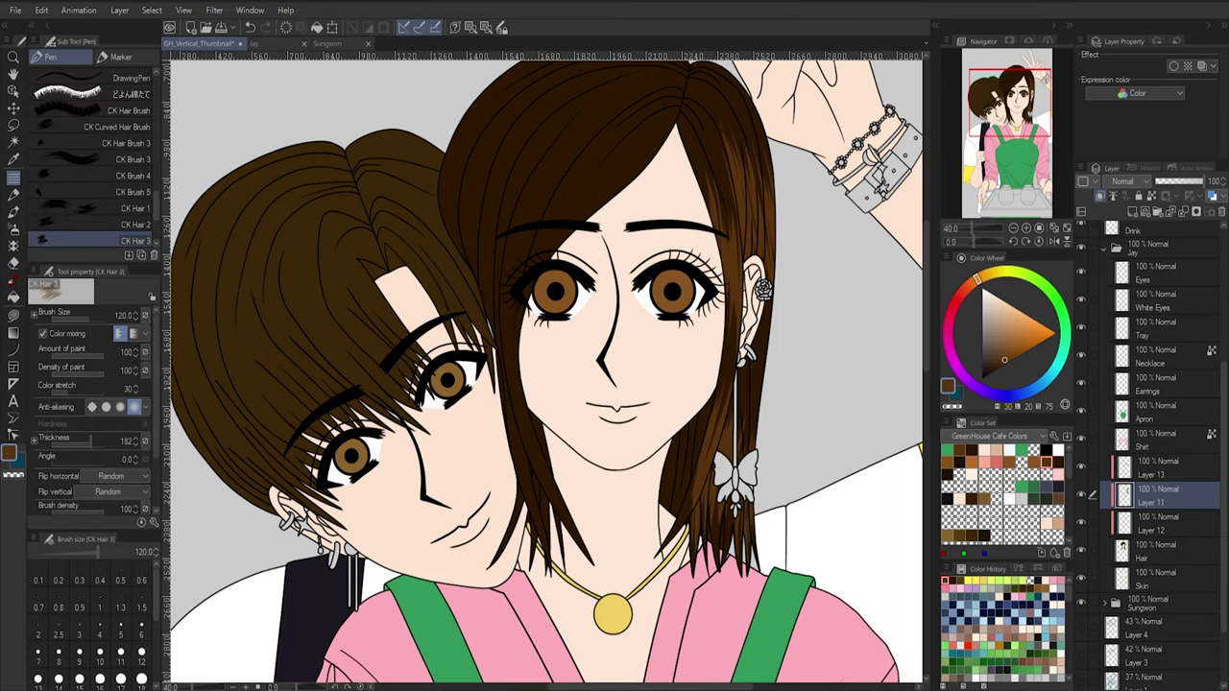
pyautogui.press(']')
pyautogui.scroll(2, 749, 394)
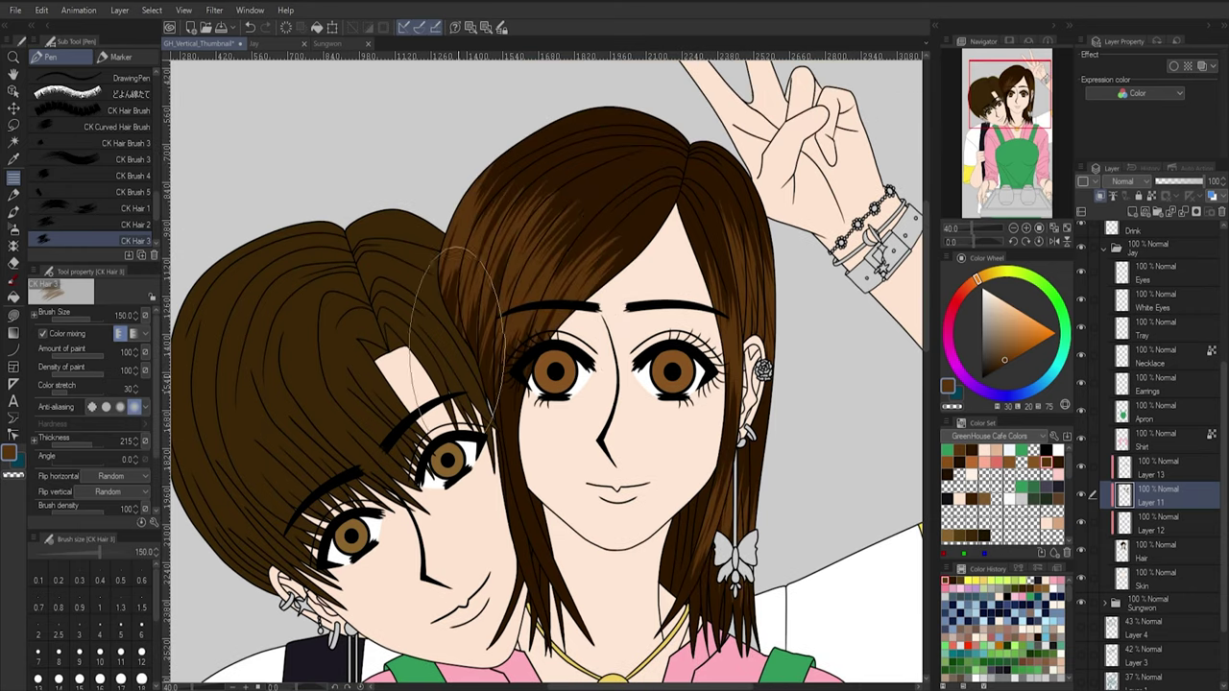
pyautogui.press('e')
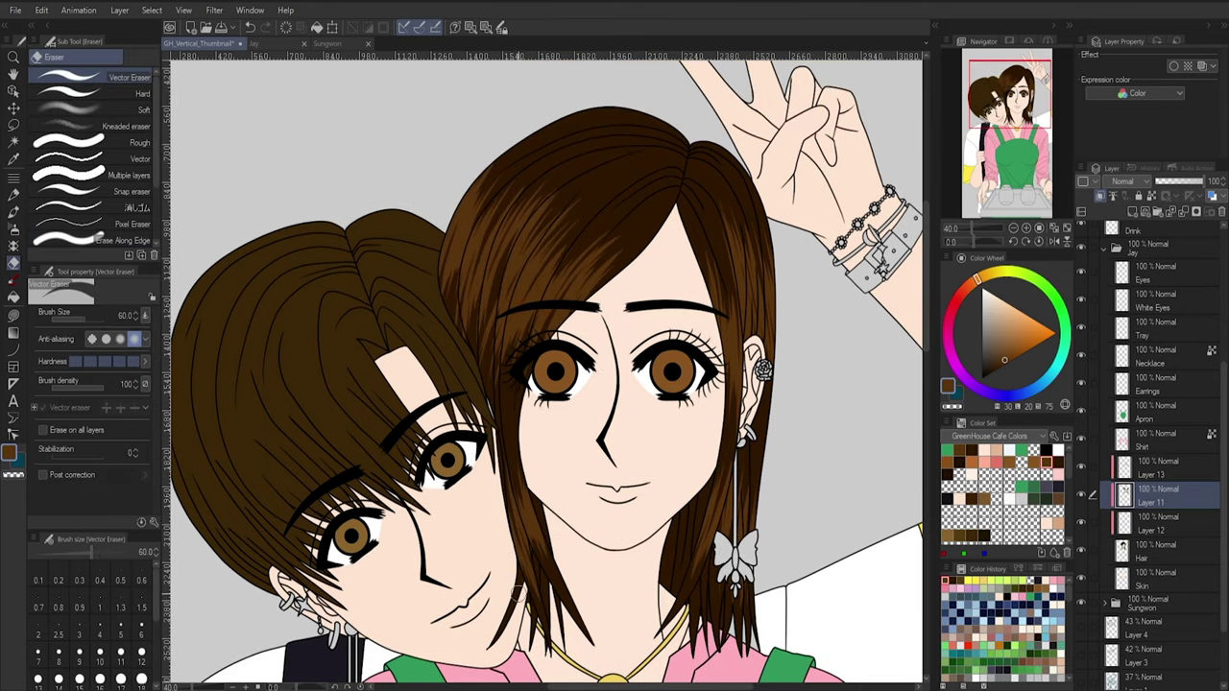
# - Draw tapered brown strands in the hair tips beside the man's cheek with the For effect line 2 pen at size 13
pyautogui.press('p')
pyautogui.press('p')
pyautogui.moveTo(518, 593); pyautogui.dragTo(518, 328)
pyautogui.scroll(3, 482, 314)
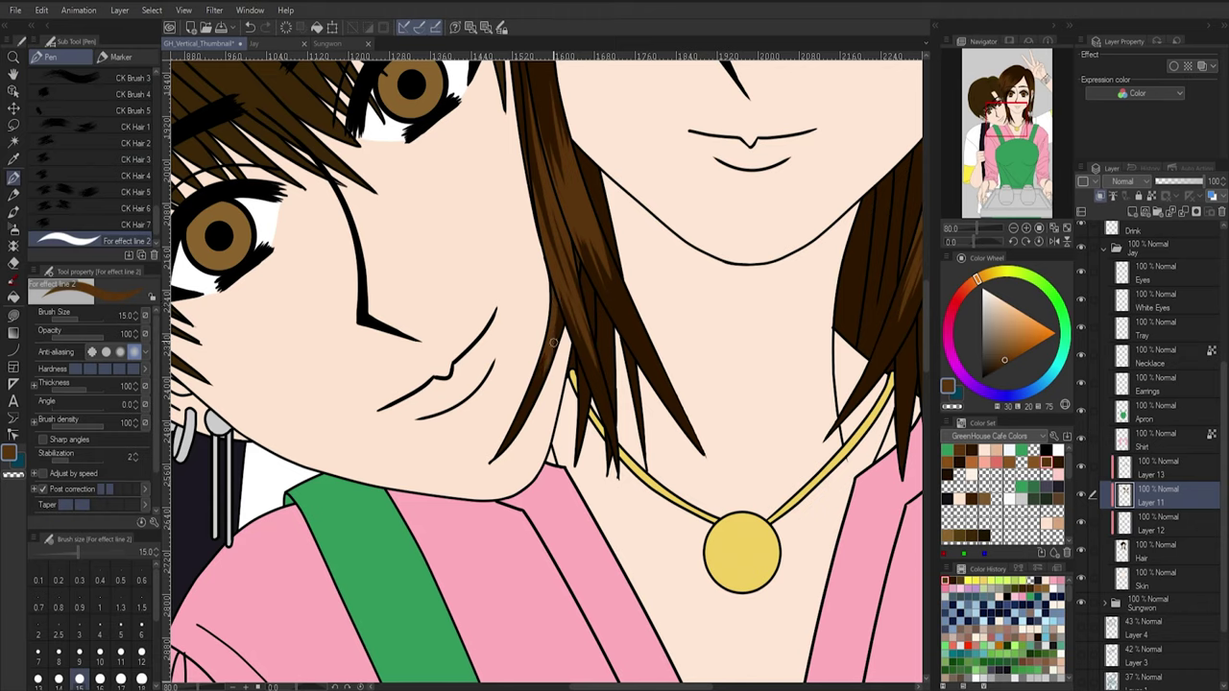
pyautogui.press('[')
pyautogui.press('[')
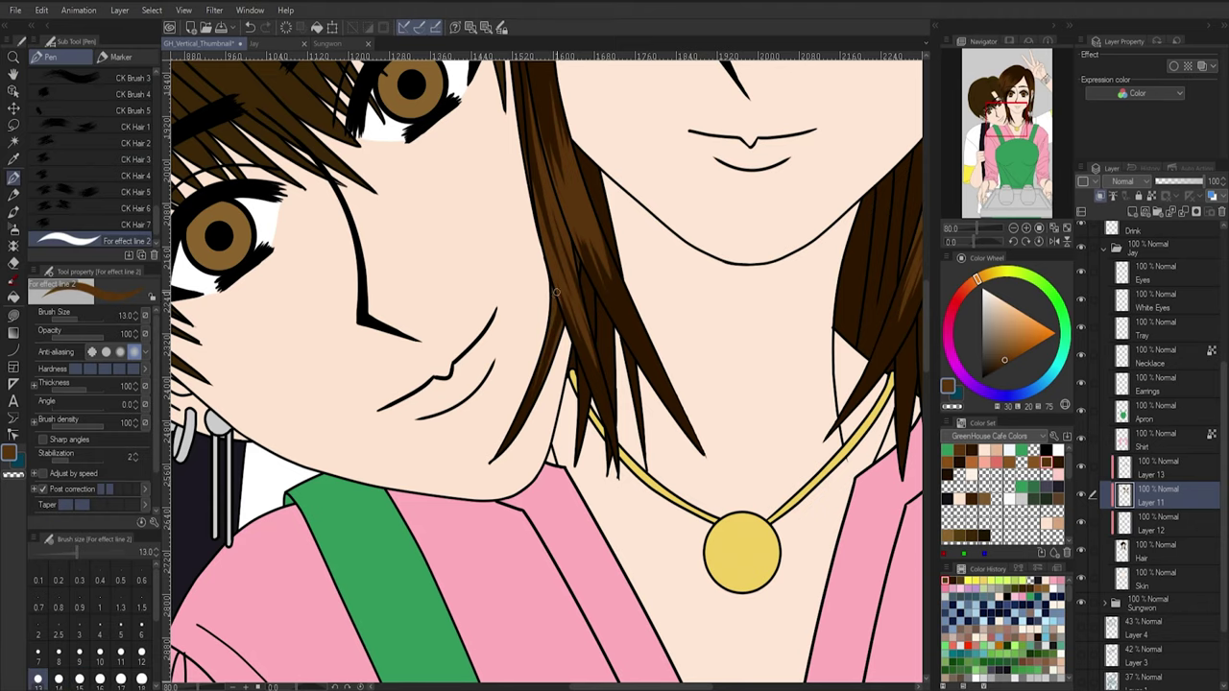
# - Draw tapered brown strands up the hair lock between the two faces with the pen enlarged from size 18 to 20
pyautogui.scroll(3, 581, 214)
pyautogui.press(']')
pyautogui.press(']')
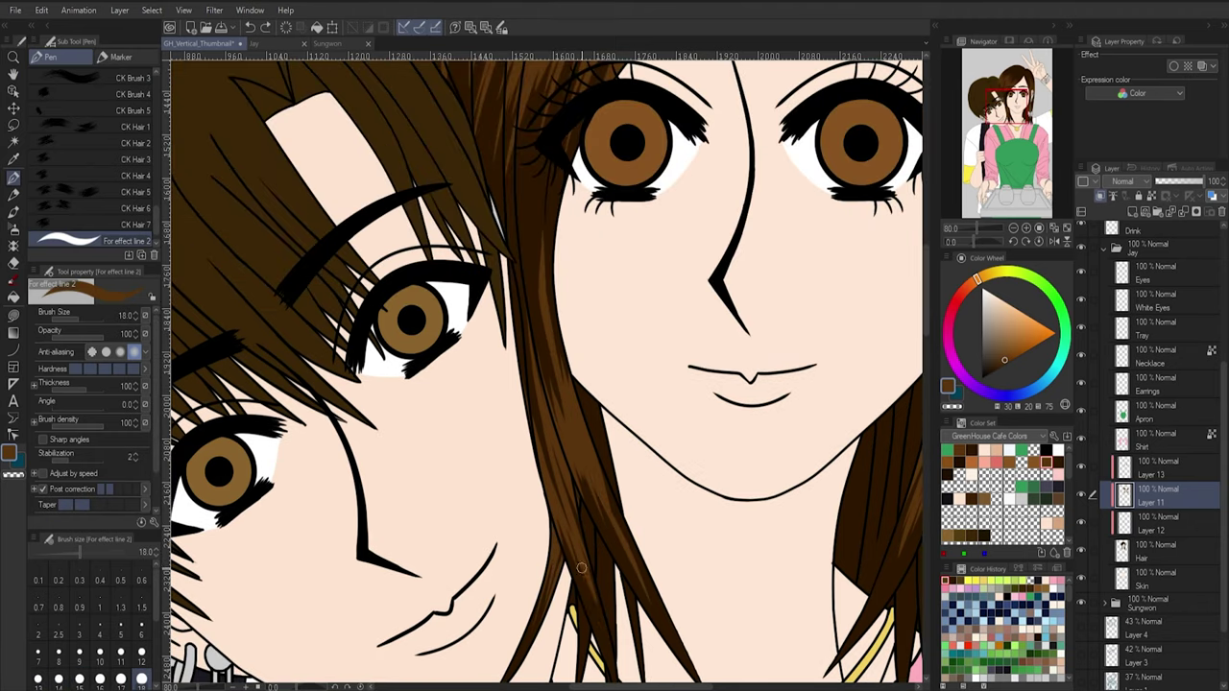
pyautogui.scroll(3, 581, 568)
pyautogui.press(']')
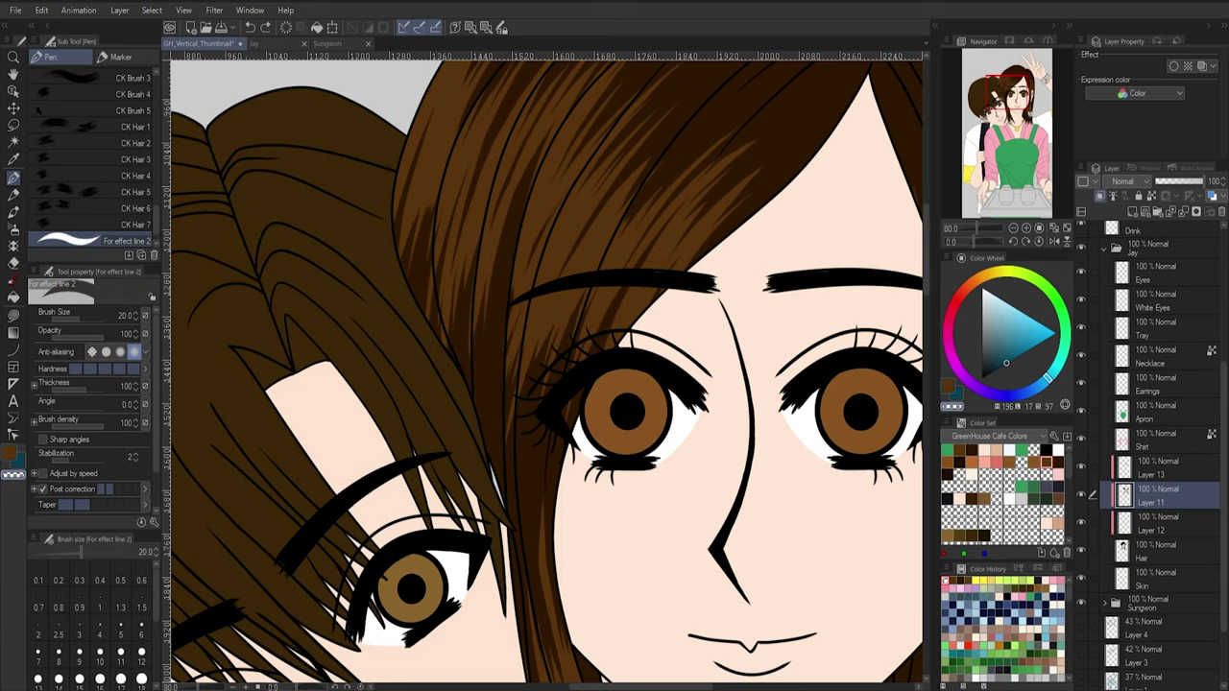
# - Draw brown strands through the woman's fringe and temple around the eyebrow nearest the man at pen size 21
pyautogui.scroll(1, 509, 402)
pyautogui.press('c')
pyautogui.press(']')
pyautogui.moveTo(531, 280); pyautogui.dragTo(510, 503)
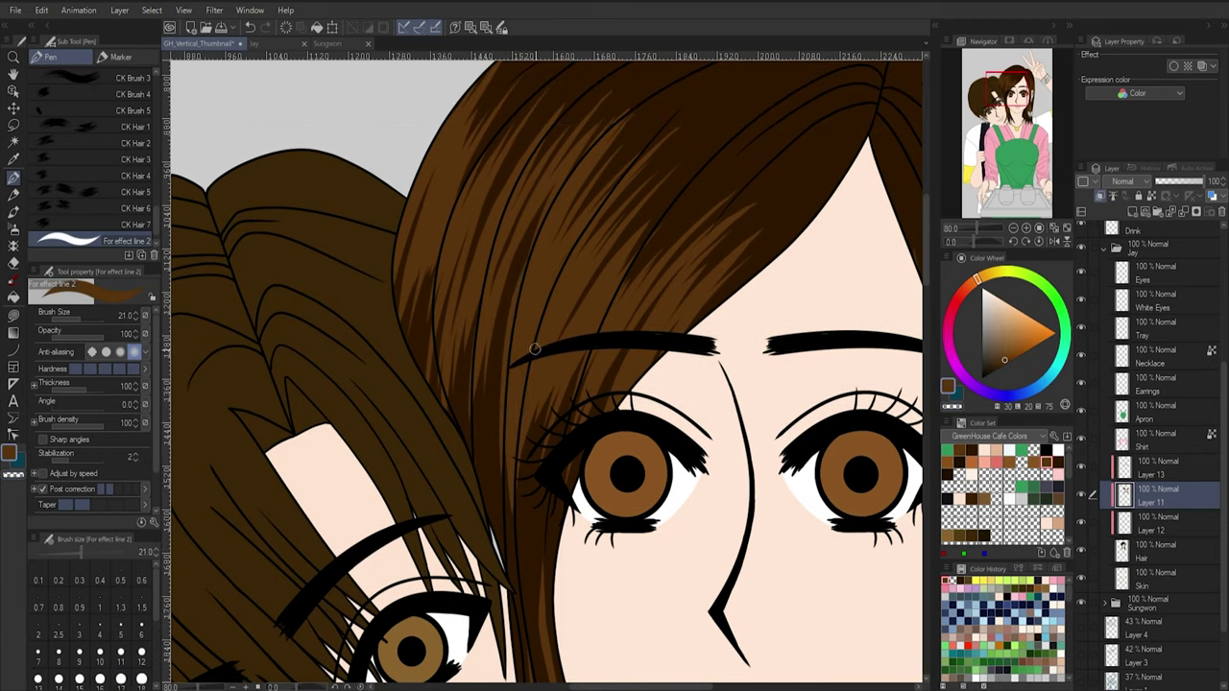
pyautogui.scroll(1, 523, 269)
pyautogui.moveTo(590, 208); pyautogui.dragTo(682, 130)
pyautogui.moveTo(517, 286); pyautogui.dragTo(572, 188)
# - Draw a broad brown strand with a larger pen along the fringe edge that borders the forehead
pyautogui.scroll(1, 615, 288)
pyautogui.press(']')
pyautogui.press(']')
pyautogui.press(']')
pyautogui.press(']')
pyautogui.press(']')
pyautogui.press(']')
pyautogui.moveTo(683, 408); pyautogui.dragTo(840, 243)
# - Add brown strands along the crown and the outer hair edge beside the man's head with progressively smaller pen sizes
pyautogui.press('[')
pyautogui.press('[')
pyautogui.press('[')
pyautogui.moveTo(472, 221); pyautogui.dragTo(657, 108)
pyautogui.moveTo(428, 453); pyautogui.dragTo(405, 377)
pyautogui.press('[')
pyautogui.moveTo(471, 417); pyautogui.dragTo(465, 553)
pyautogui.hotkey('ctrl', 'z')
pyautogui.moveTo(438, 505); pyautogui.dragTo(460, 345)
# - Draw thinner brown strands across the fringe and down the temple hair beside the eye at pen size 19
pyautogui.press('[')
pyautogui.press('[')
pyautogui.moveTo(597, 308); pyautogui.dragTo(724, 209)
pyautogui.moveTo(560, 245); pyautogui.dragTo(688, 143)
pyautogui.scroll(-3, 791, 424)
pyautogui.moveTo(524, 545); pyautogui.dragTo(550, 374)
pyautogui.hotkey('ctrl', 'z')
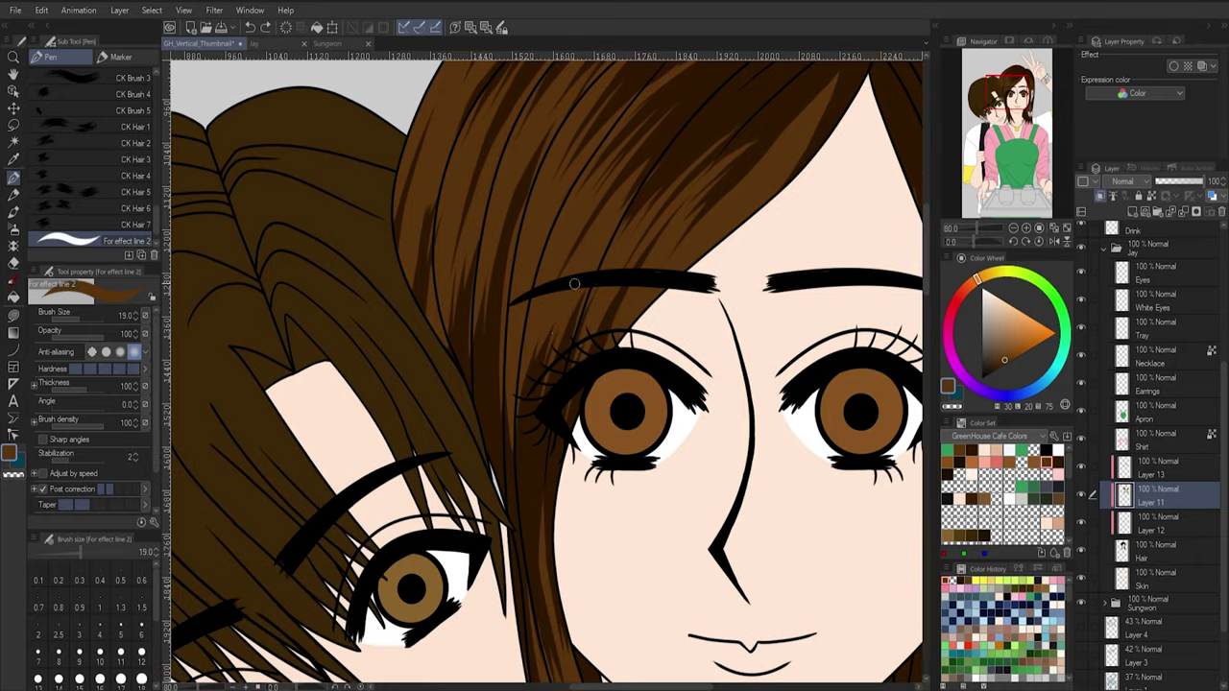
pyautogui.moveTo(533, 491); pyautogui.dragTo(556, 335)
# - Draw brown strands in the hair on the raised-hand side of the parting and down past the ear at sizes 19 to 21
pyautogui.scroll(-2, 873, 538)
pyautogui.hscroll(4, 873, 537)
pyautogui.moveTo(756, 568); pyautogui.dragTo(758, 482)
pyautogui.hotkey('ctrl', 'z')
pyautogui.moveTo(791, 392); pyautogui.dragTo(755, 200)
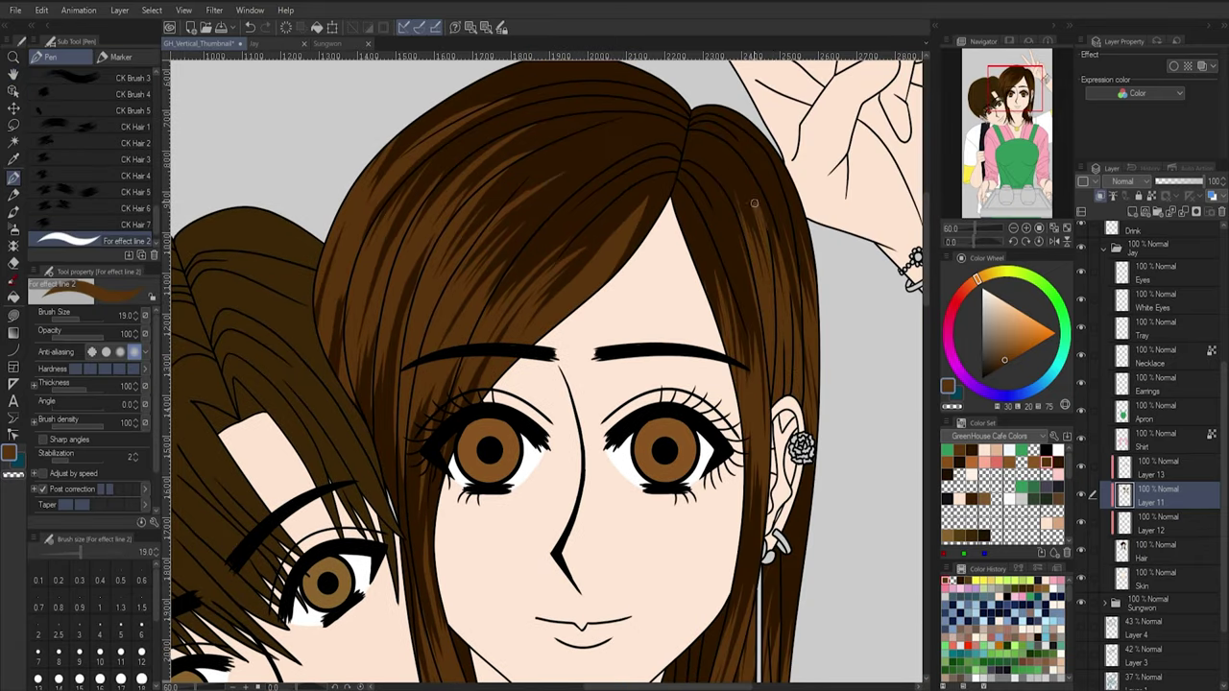
pyautogui.moveTo(815, 313); pyautogui.dragTo(794, 200)
pyautogui.press(']')
pyautogui.press(']')
pyautogui.moveTo(811, 466); pyautogui.dragTo(797, 538)
pyautogui.press('[')
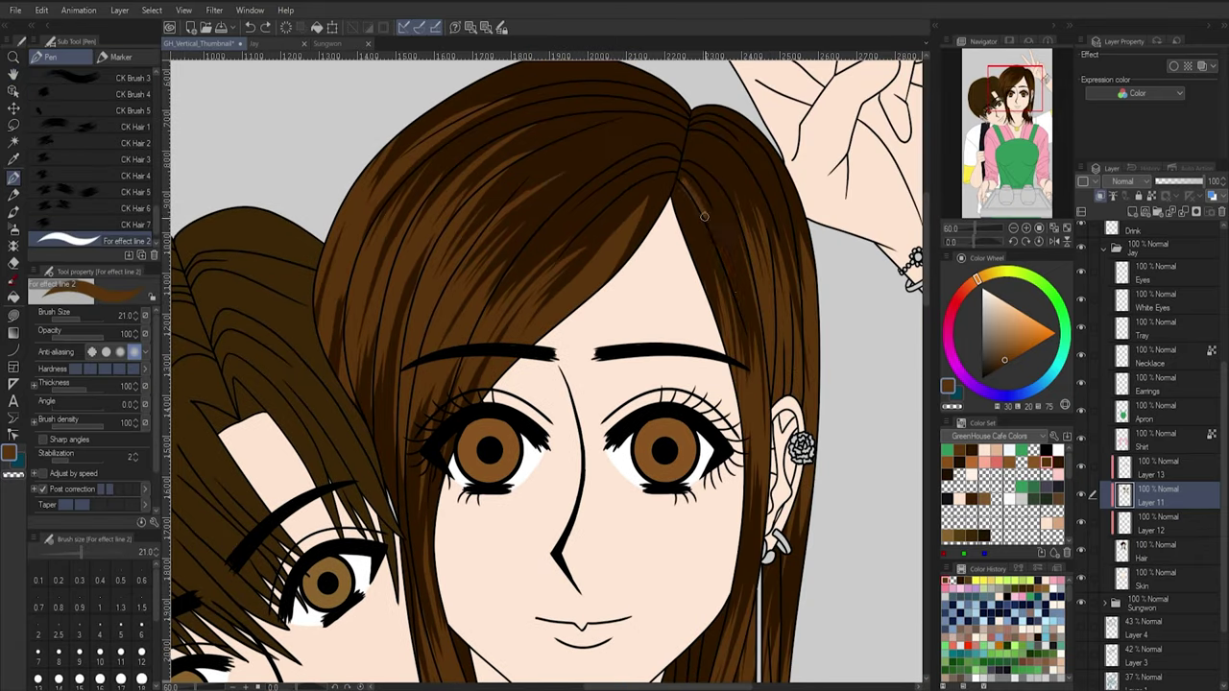
# - Draw long brown strands sweeping from the parting across the woman's crown at pen size 21
pyautogui.moveTo(648, 144); pyautogui.dragTo(467, 235)
pyautogui.moveTo(597, 149); pyautogui.dragTo(459, 249)
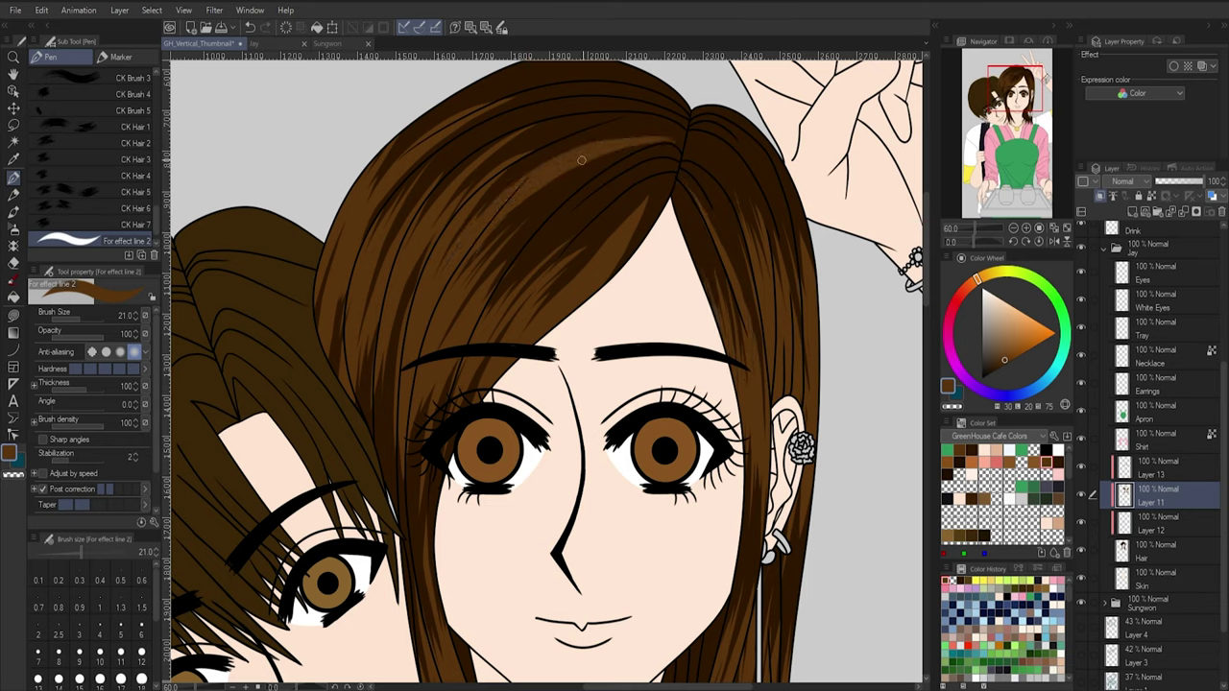
pyautogui.press('[')
# - Cut dark gaps into the highlights in the hair above the ear using transparent colour at pen size 19
pyautogui.press('c')
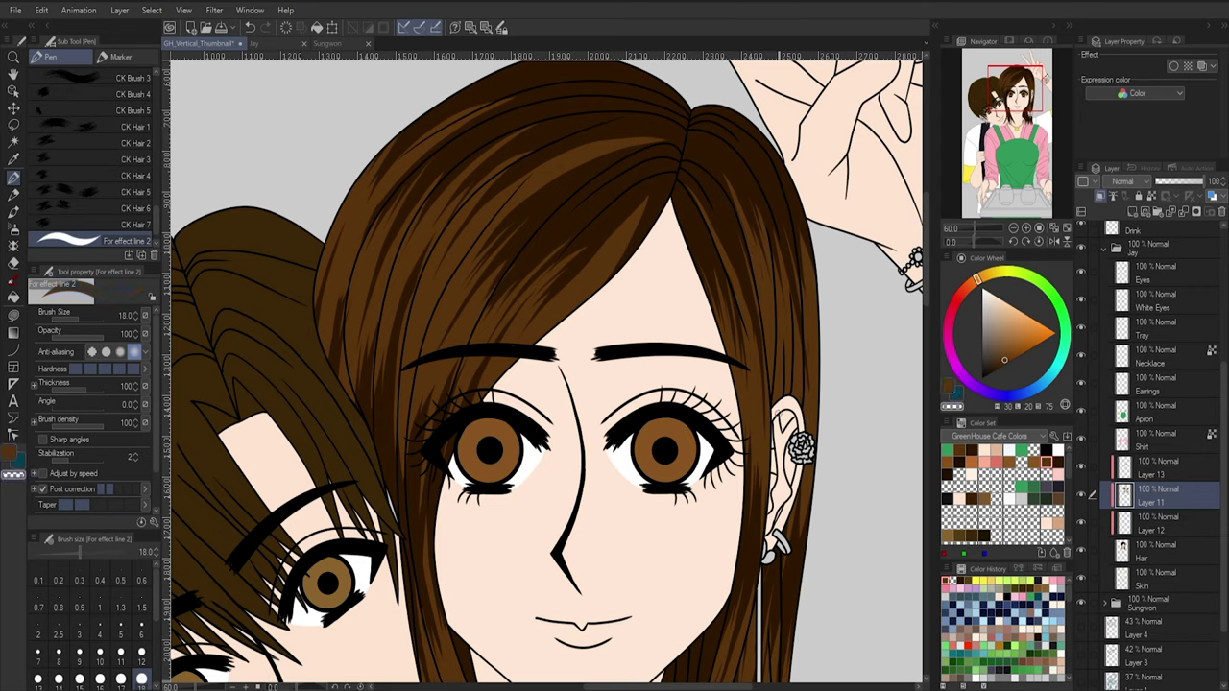
pyautogui.press(']')
pyautogui.moveTo(784, 415); pyautogui.dragTo(785, 327)
pyautogui.moveTo(777, 401); pyautogui.dragTo(773, 317)
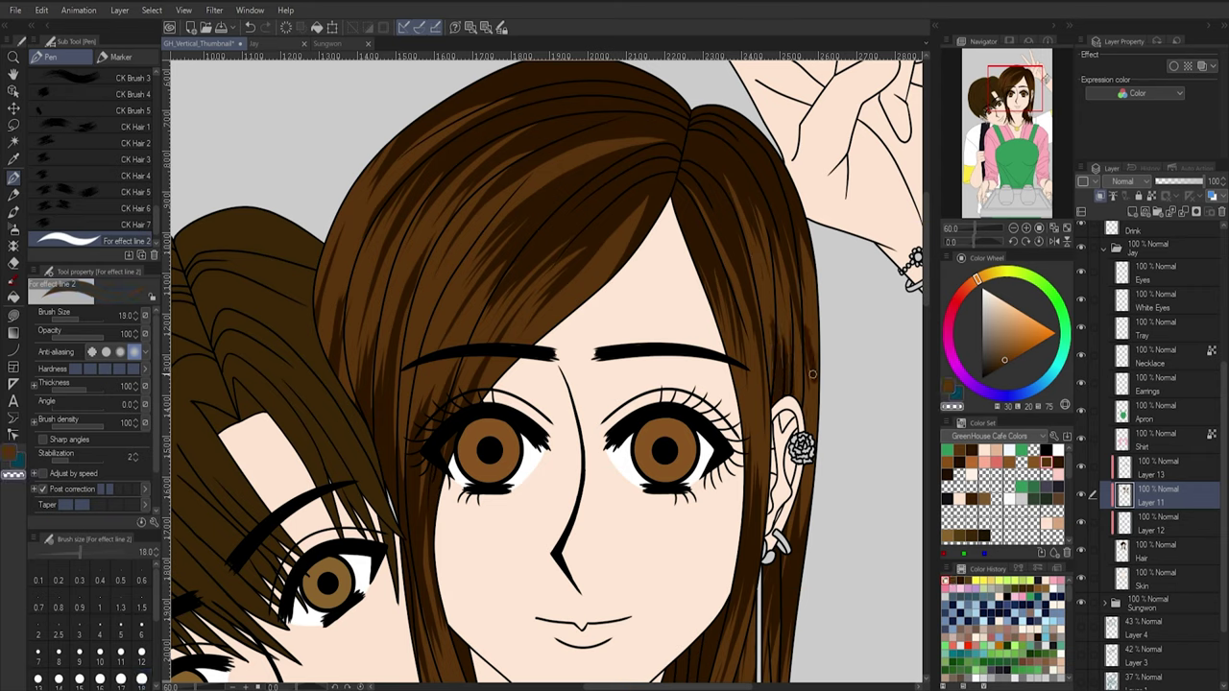
pyautogui.press('c')
pyautogui.press('c')
pyautogui.scroll(-5, 797, 288)
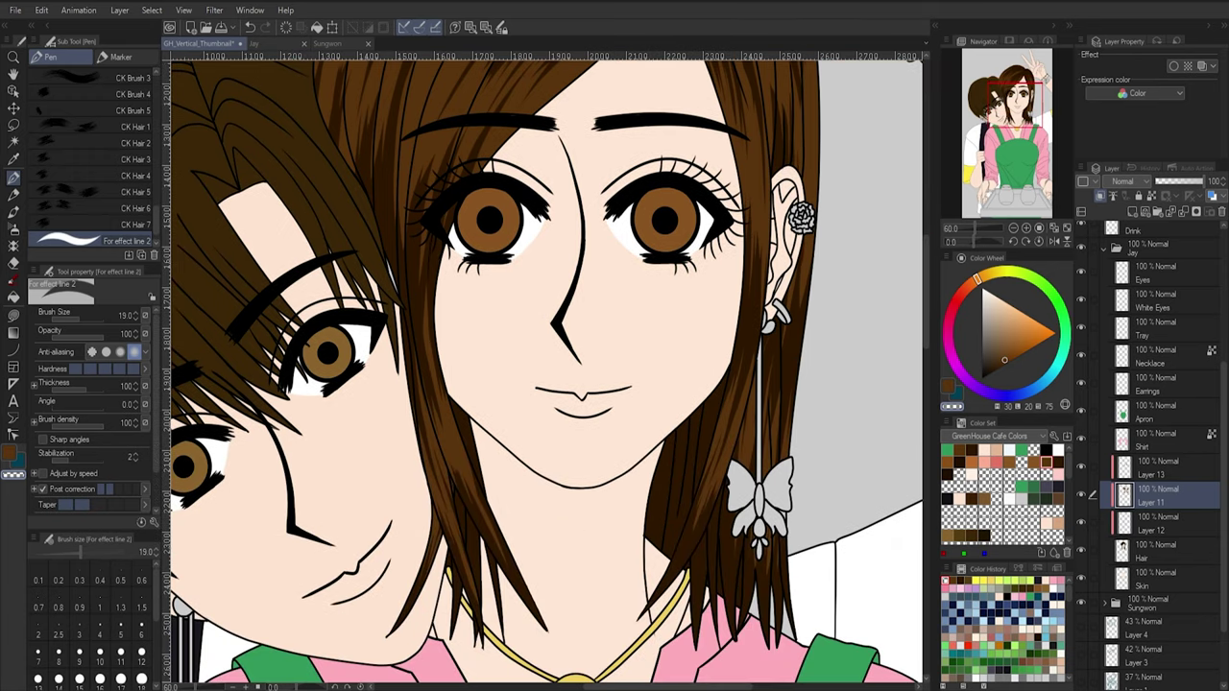
pyautogui.press('c')
pyautogui.scroll(-2, 479, 506)
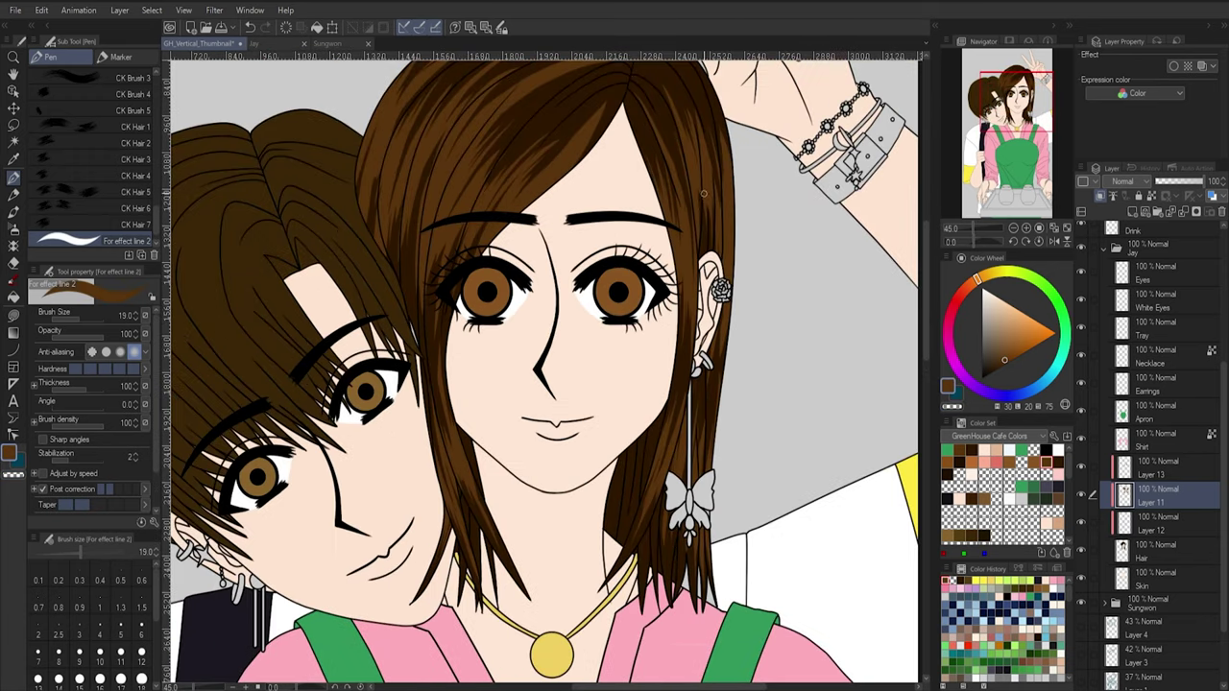
# - Add a new clipped layer above Layer 11 in the woman's hair layers
pyautogui.press('g')
pyautogui.press('h')
pyautogui.moveTo(699, 227); pyautogui.dragTo(775, 281)
pyautogui.click(1132, 211)
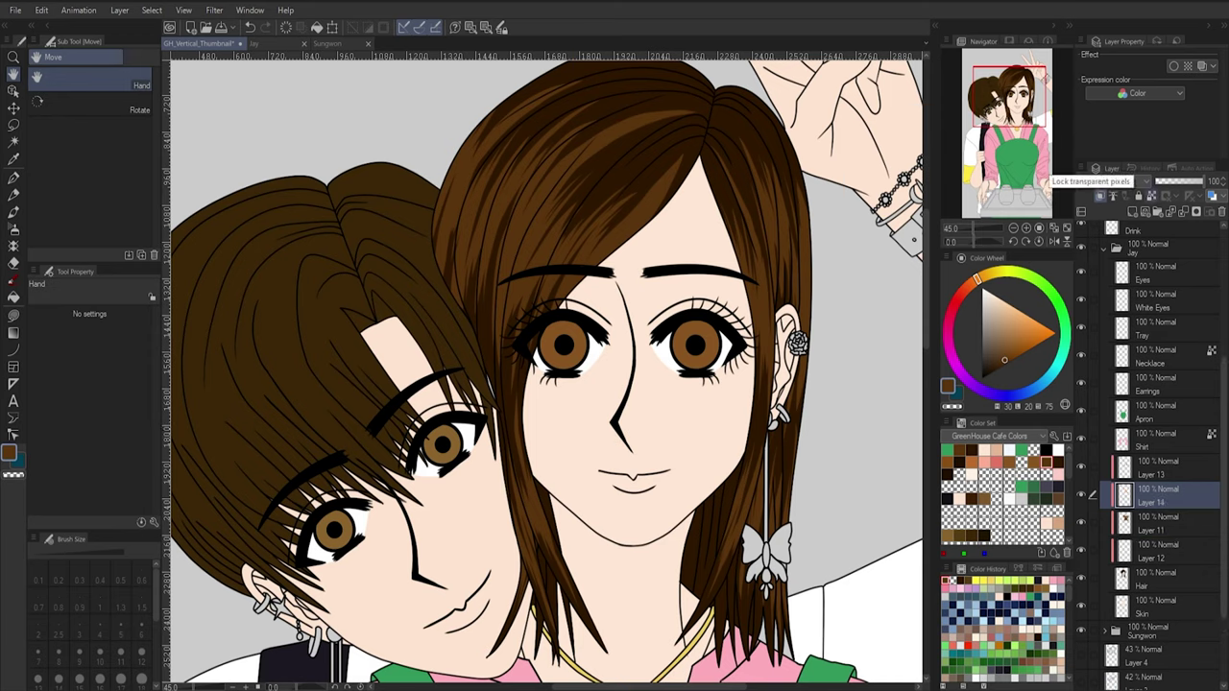
# - Group the four clipped layers and the hair base layer in a new folder named Hair
pyautogui.click(1158, 211)
pyautogui.moveTo(1162, 492); pyautogui.dragTo(1162, 456)
pyautogui.click(1158, 489)
pyautogui.keyDown('shift'); pyautogui.click(1158, 601); pyautogui.keyUp('shift')
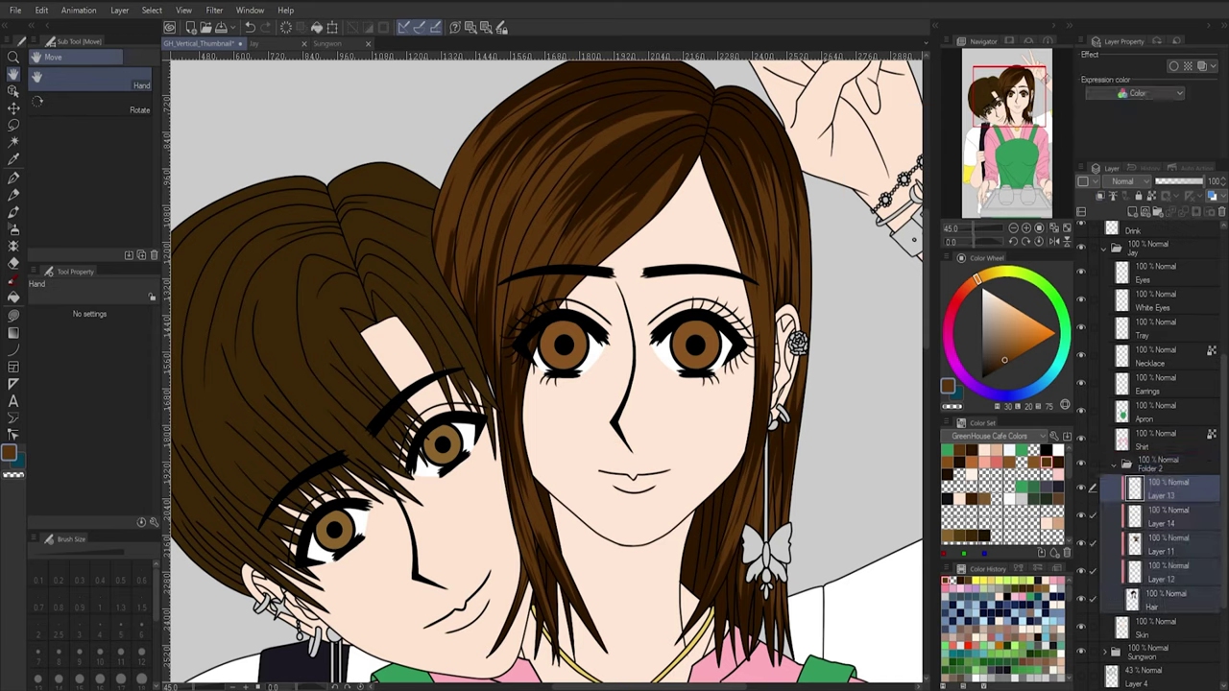
pyautogui.moveTo(1158, 602); pyautogui.dragTo(1158, 466)
pyautogui.doubleClick(1153, 474)
pyautogui.write('Hair')
# - Paint lighter brown strands over the woman's hair on Layer 14 with the CK Hair 2 brush at size 170
pyautogui.click(1162, 523)
pyautogui.click(1035, 462)
pyautogui.press('p')
pyautogui.moveTo(642, 188)
pyautogui.mouseDown()
pyautogui.moveTo(598, 238)
pyautogui.moveTo(540, 259)
pyautogui.moveTo(480, 205)
pyautogui.mouseUp()
pyautogui.hotkey('ctrl', 'z')
pyautogui.press(']')
pyautogui.press(']')
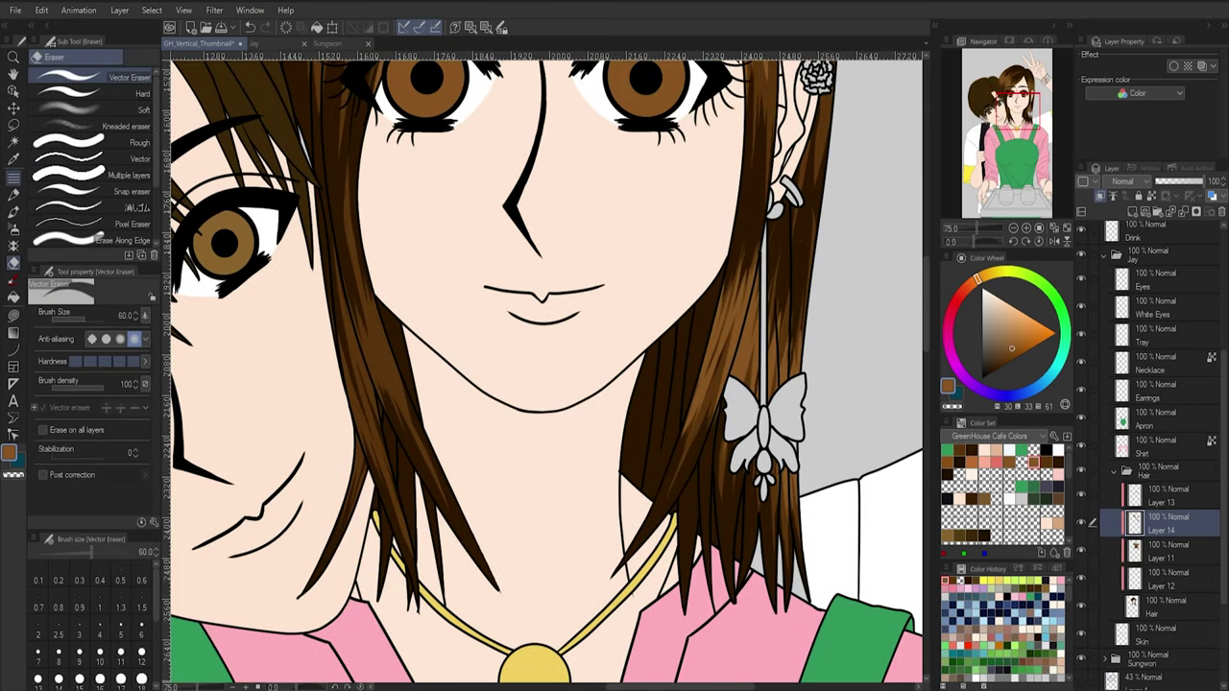
pyautogui.press('p')
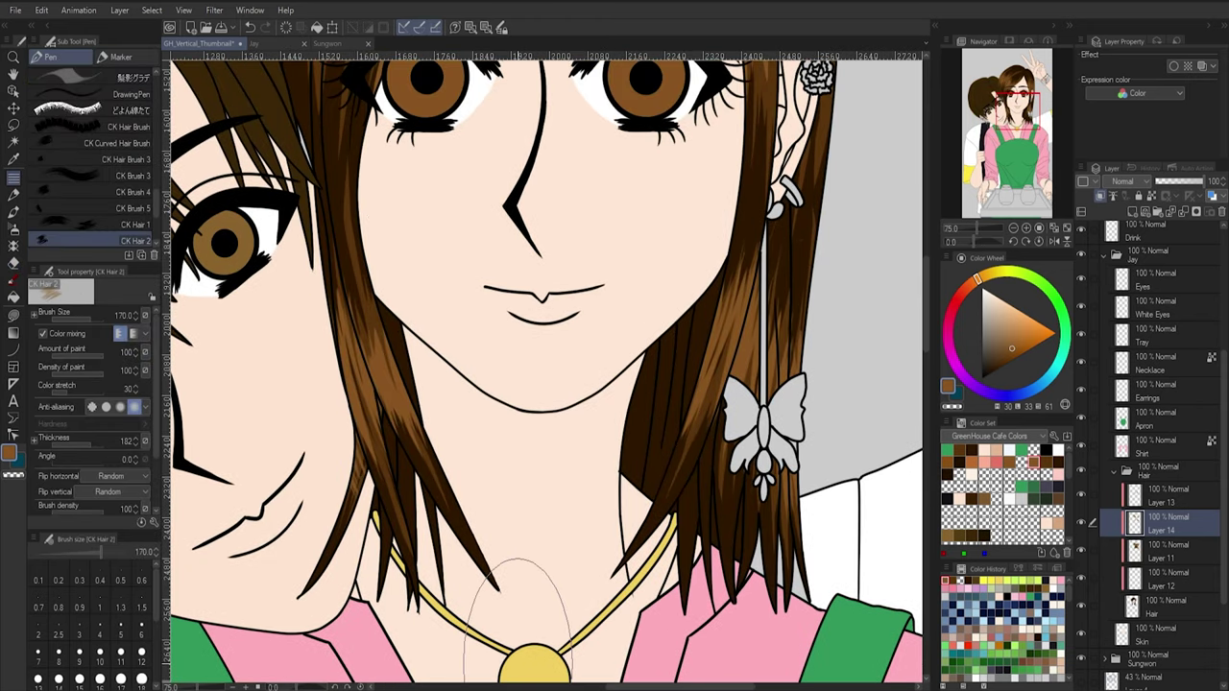
# - Refine the lighter strands in the lower hair with the For effect line 2 pen at size 17
pyautogui.press('.')
pyautogui.press('.')
pyautogui.press('.')
pyautogui.press('.')
pyautogui.press('.')
pyautogui.press('.')
pyautogui.press('[')
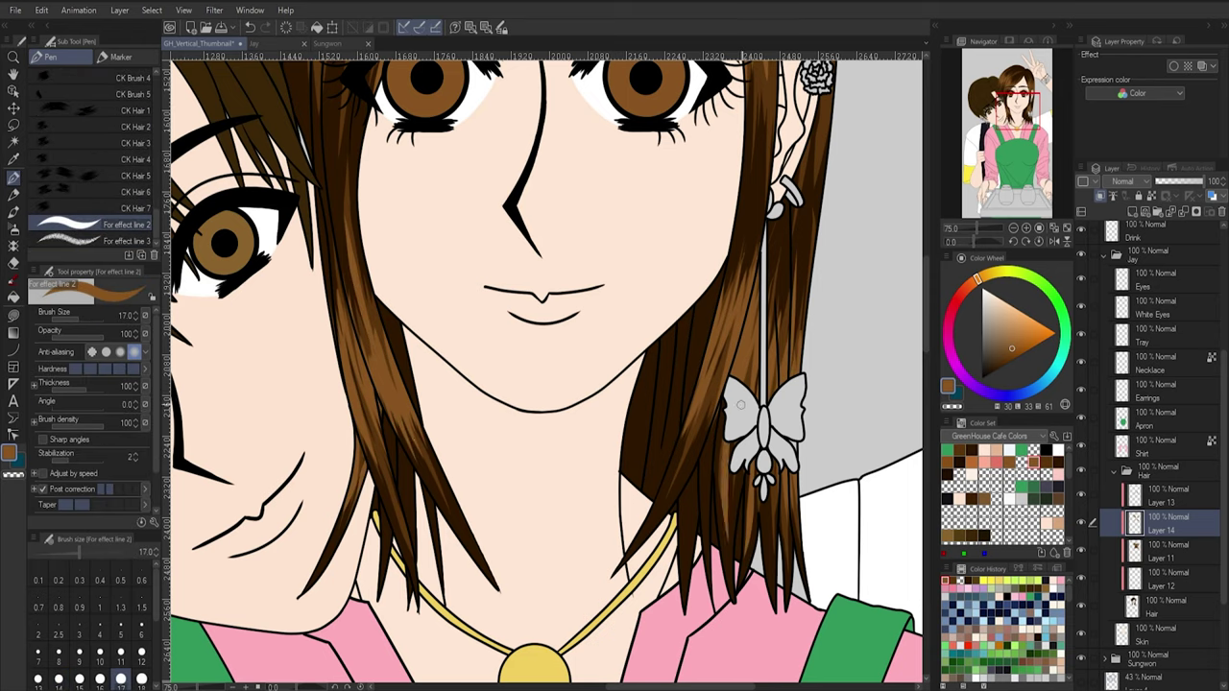
# - Try cutting a dark strand into the hair above the ear with transparent colour at pen size 20
pyautogui.scroll(5, 794, 290)
pyautogui.press(']')
pyautogui.moveTo(801, 257); pyautogui.dragTo(793, 206)
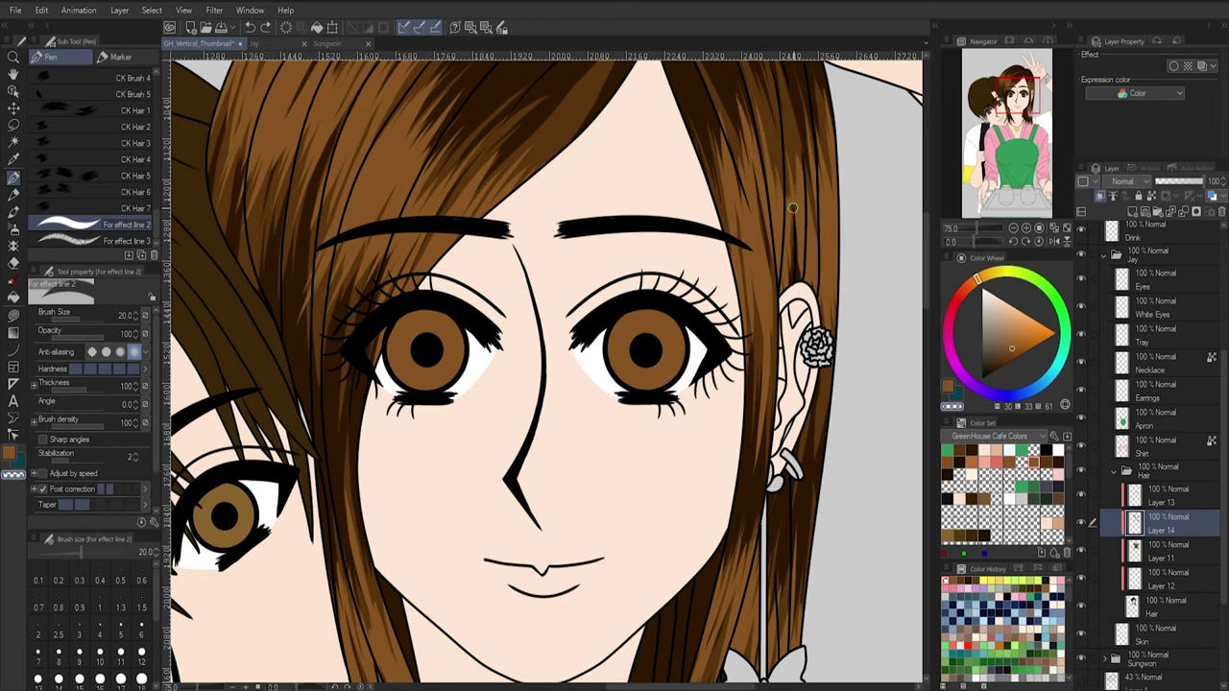
pyautogui.hotkey('ctrl', 'z')
# - Reduce the For effect line 2 pen to size 16 and increase its taper in the correction settings
pyautogui.press('[')
pyautogui.press('[')
pyautogui.press('[')
pyautogui.press('[')
pyautogui.scroll(1, 805, 260)
pyautogui.scroll(-1, 94, 413)
pyautogui.scroll(-1, 94, 432)
pyautogui.click(154, 522)
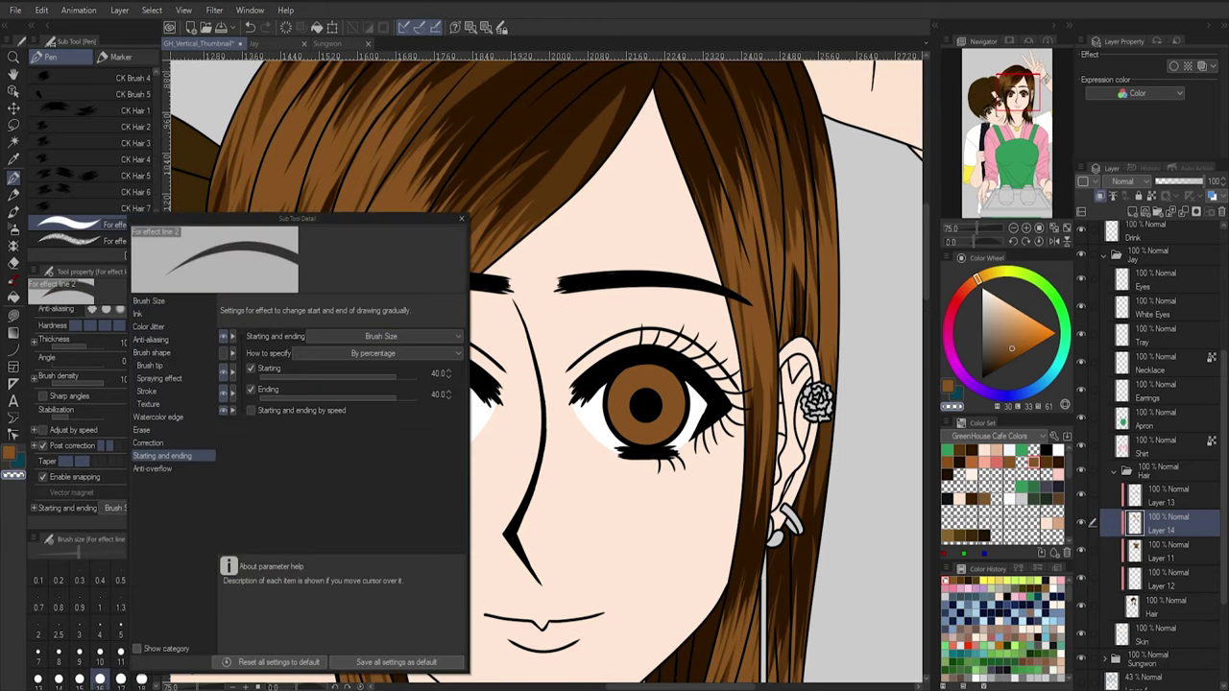
pyautogui.click(150, 442)
pyautogui.click(377, 467)
pyautogui.click(463, 218)
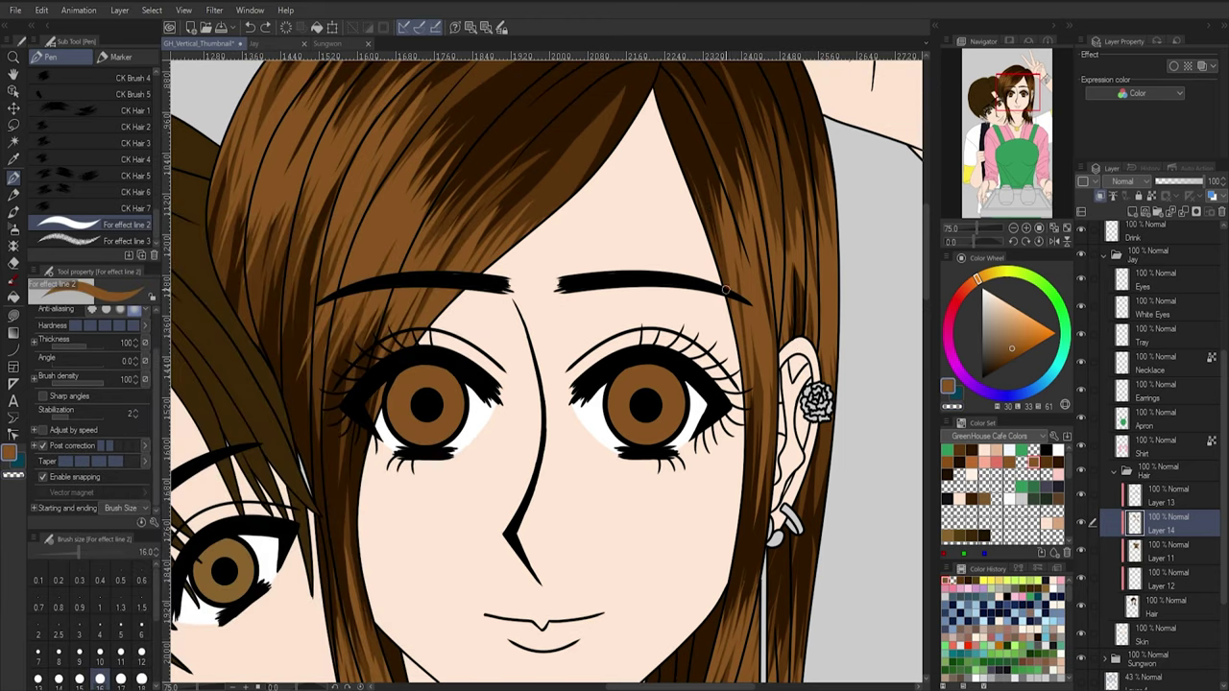
# - Add lighter brown strands near the ear and down the long side hair with the For effect line 2 pen, enlarging it to size 18
pyautogui.scroll(1, 723, 288)
pyautogui.press(']')
pyautogui.moveTo(796, 330)
pyautogui.mouseDown()
pyautogui.moveTo(742, 135)
pyautogui.moveTo(771, 180)
pyautogui.mouseUp()
pyautogui.hotkey('ctrl', 'z')
pyautogui.moveTo(837, 446); pyautogui.dragTo(825, 566)
pyautogui.moveTo(411, 273)
pyautogui.mouseDown()
pyautogui.moveTo(563, 157)
pyautogui.moveTo(562, 138)
pyautogui.moveTo(409, 284)
pyautogui.mouseUp()
pyautogui.hotkey('ctrl', 'z')
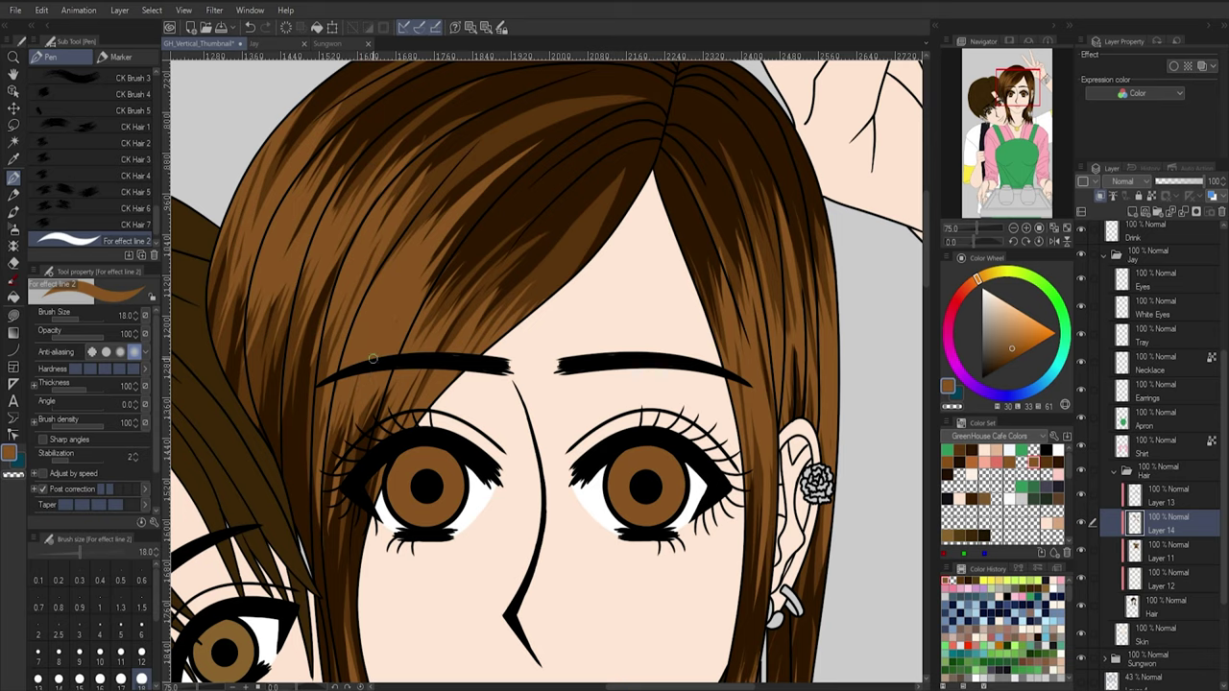
pyautogui.press('e')
pyautogui.press('p')
pyautogui.moveTo(255, 405); pyautogui.dragTo(274, 298)
pyautogui.moveTo(304, 465); pyautogui.dragTo(326, 298)
# - Try painting a lighter strand along the fringe's lower edge with the pen at size 25
pyautogui.moveTo(495, 334); pyautogui.dragTo(629, 175)
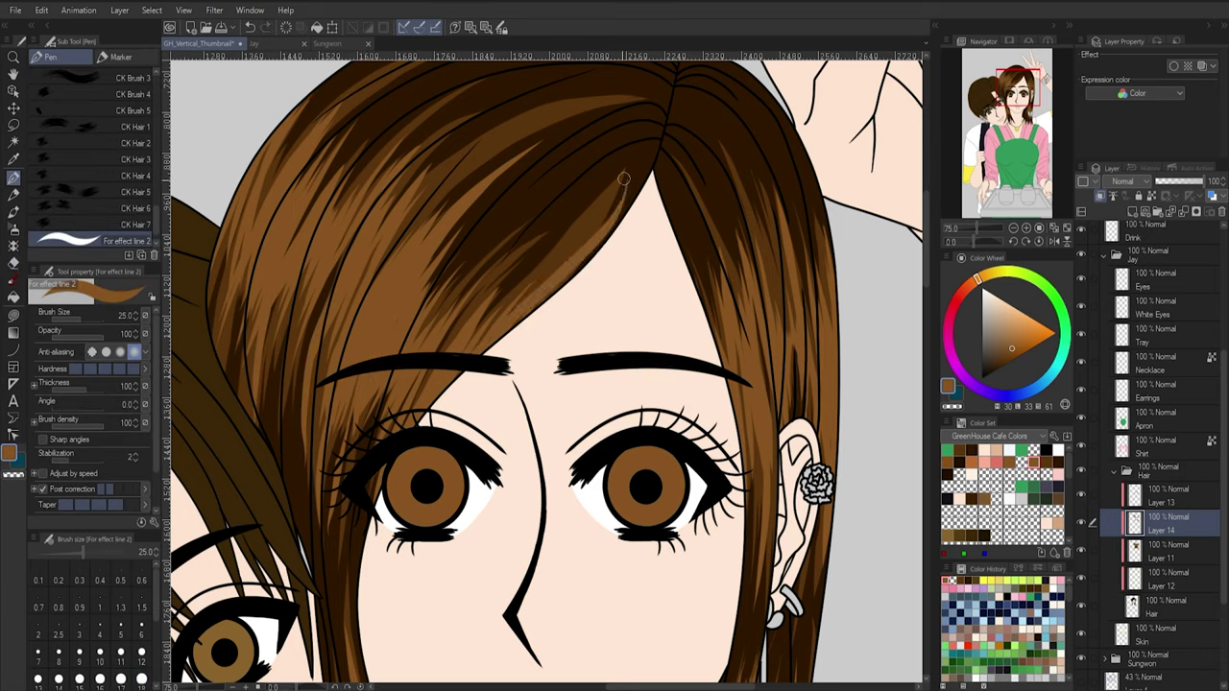
pyautogui.hotkey('ctrl', 'z')
pyautogui.moveTo(519, 310); pyautogui.dragTo(629, 175)
pyautogui.hotkey('ctrl', 'z')
# - Set the For effect line 2 pen to size 14 and stabilization 14, and paint fine lighter strands over the crown and fringe
pyautogui.scroll(1, 919, 240)
pyautogui.press('[')
pyautogui.press('[')
pyautogui.press('[')
pyautogui.press('[')
pyautogui.press('[')
pyautogui.press('[')
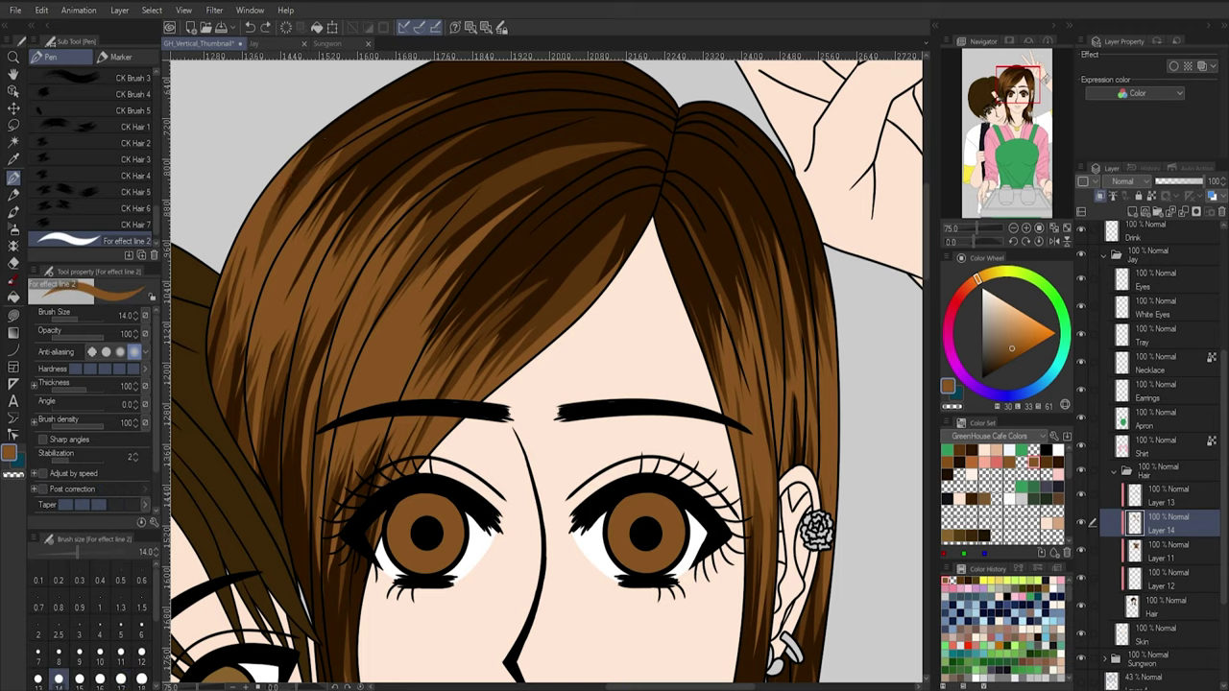
pyautogui.click(69, 460)
pyautogui.hotkey('ctrl', 'z')
pyautogui.moveTo(278, 198); pyautogui.dragTo(327, 140)
pyautogui.moveTo(506, 256); pyautogui.dragTo(420, 377)
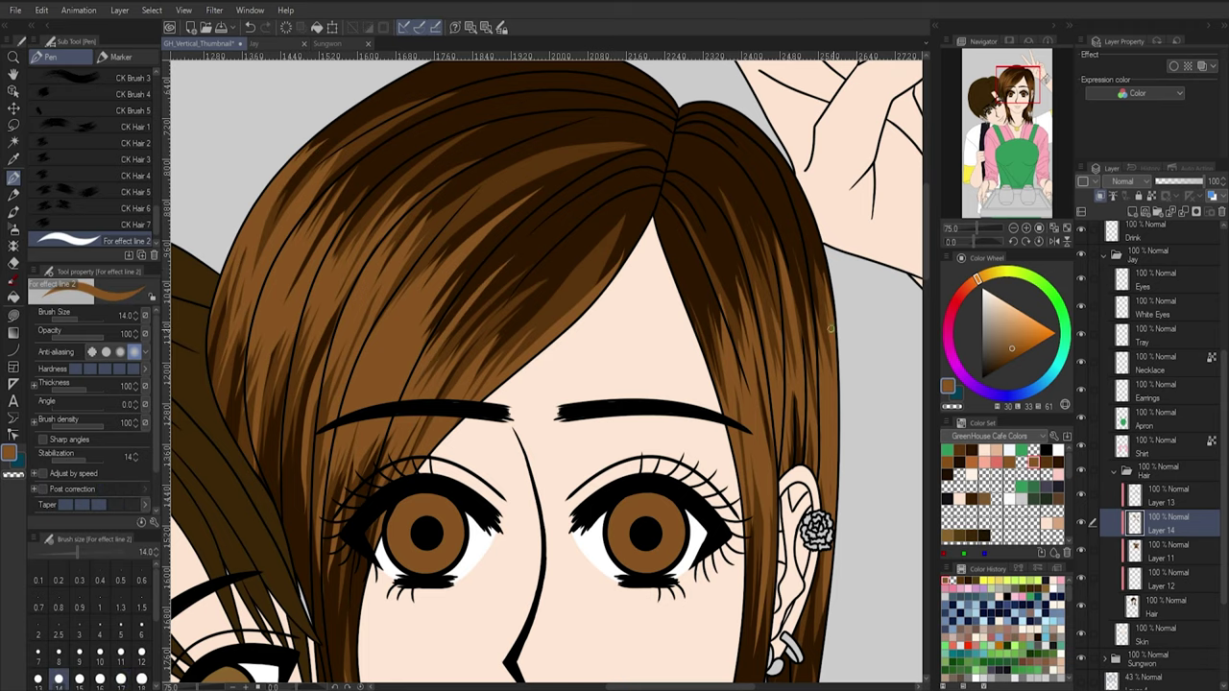
# - Collapse the Hair folder, add a clipped layer above the Eyes layer, and choose dark brown with the Airbrush
pyautogui.scroll(-4, 831, 490)
pyautogui.scroll(3, 903, 343)
pyautogui.click(1115, 471)
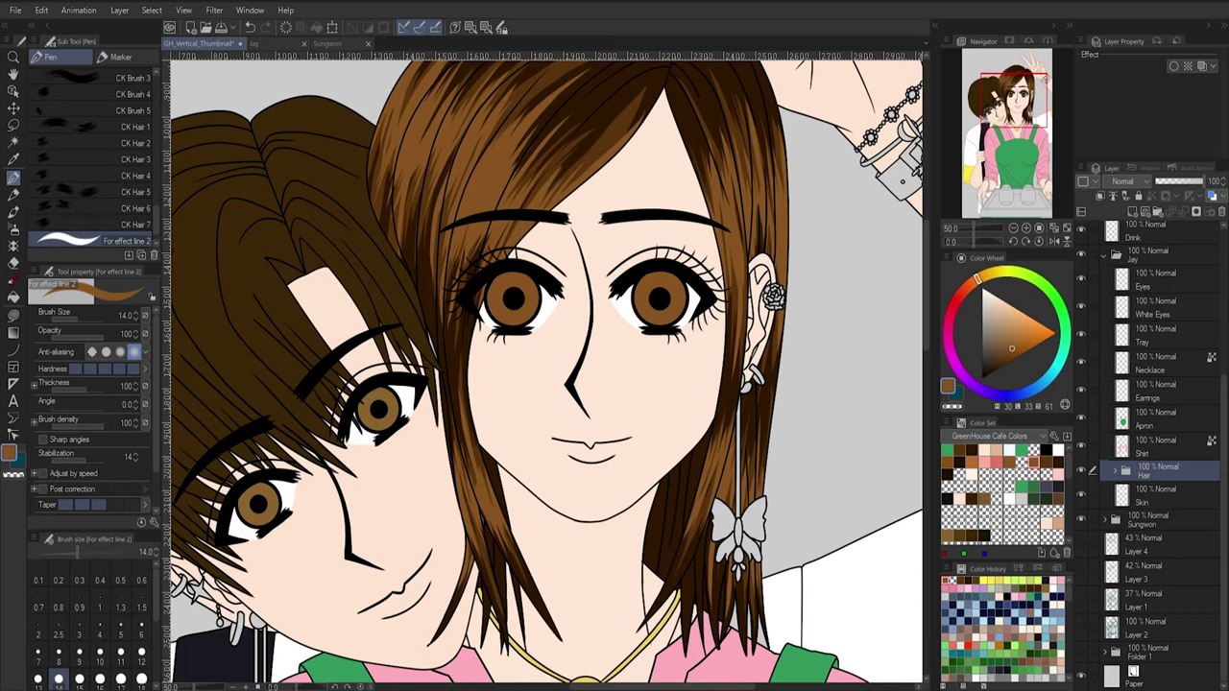
pyautogui.click(1152, 279)
pyautogui.scroll(3, 545, 384)
pyautogui.click(1132, 211)
pyautogui.click(1100, 196)
pyautogui.click(1046, 462)
pyautogui.press('b')
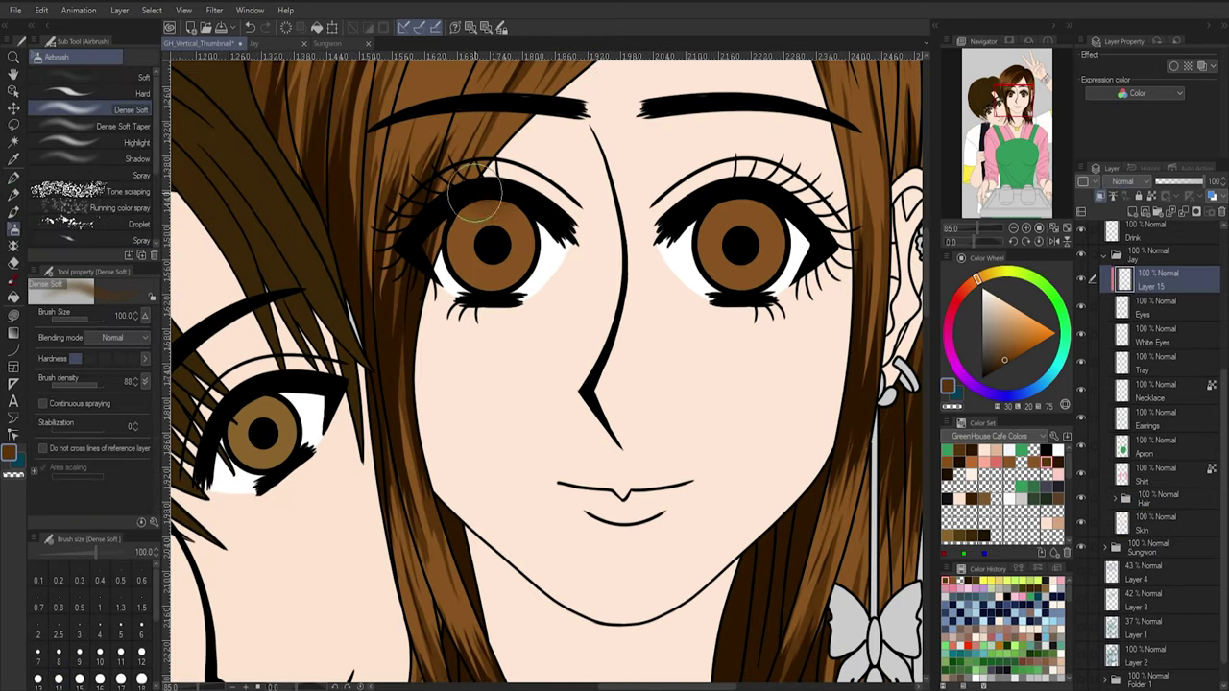
# - Shade the woman's iris nearest the man in dark brown, reducing the airbrush to size 60
pyautogui.moveTo(459, 242)
pyautogui.mouseDown()
pyautogui.moveTo(528, 230)
pyautogui.moveTo(533, 241)
pyautogui.moveTo(465, 265)
pyautogui.mouseUp()
pyautogui.hotkey('ctrl', 'z')
pyautogui.press('[')
pyautogui.press('[')
pyautogui.press('[')
pyautogui.press('[')
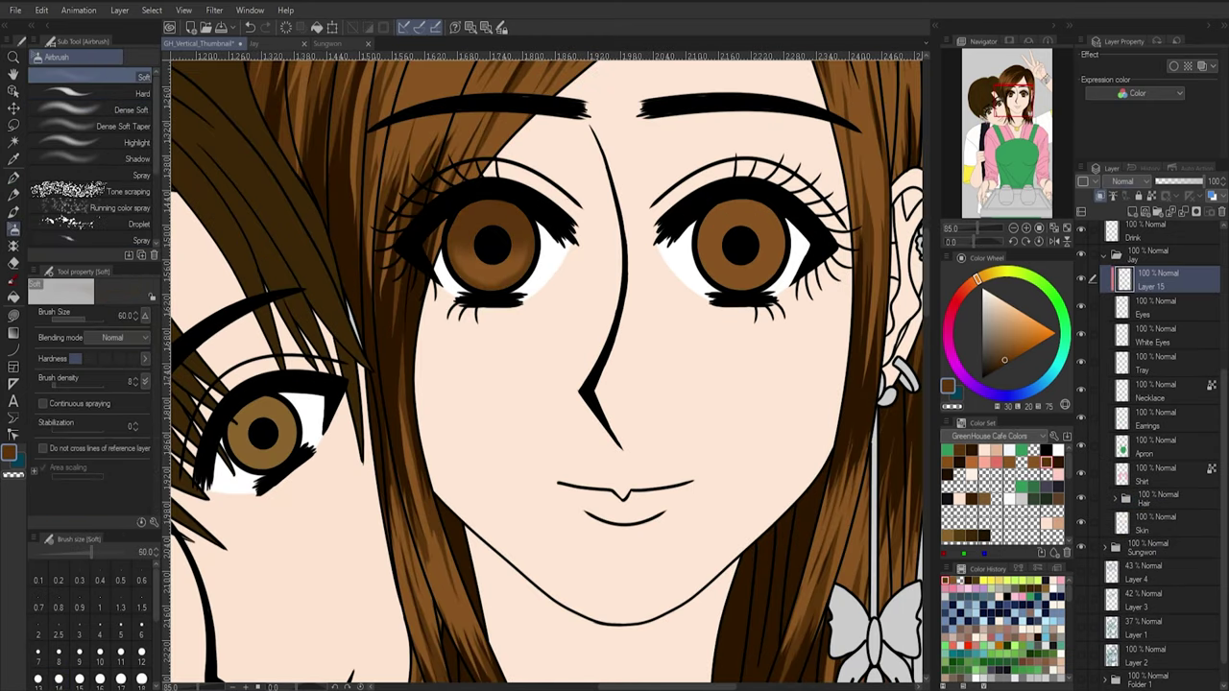
# - Shade the woman's other iris and touch up the first one with the Dense Soft Taper airbrush at size 40
pyautogui.click(123, 126)
pyautogui.moveTo(715, 207)
pyautogui.mouseDown()
pyautogui.moveTo(781, 216)
pyautogui.moveTo(790, 248)
pyautogui.moveTo(753, 294)
pyautogui.mouseUp()
pyautogui.moveTo(706, 248); pyautogui.dragTo(750, 258)
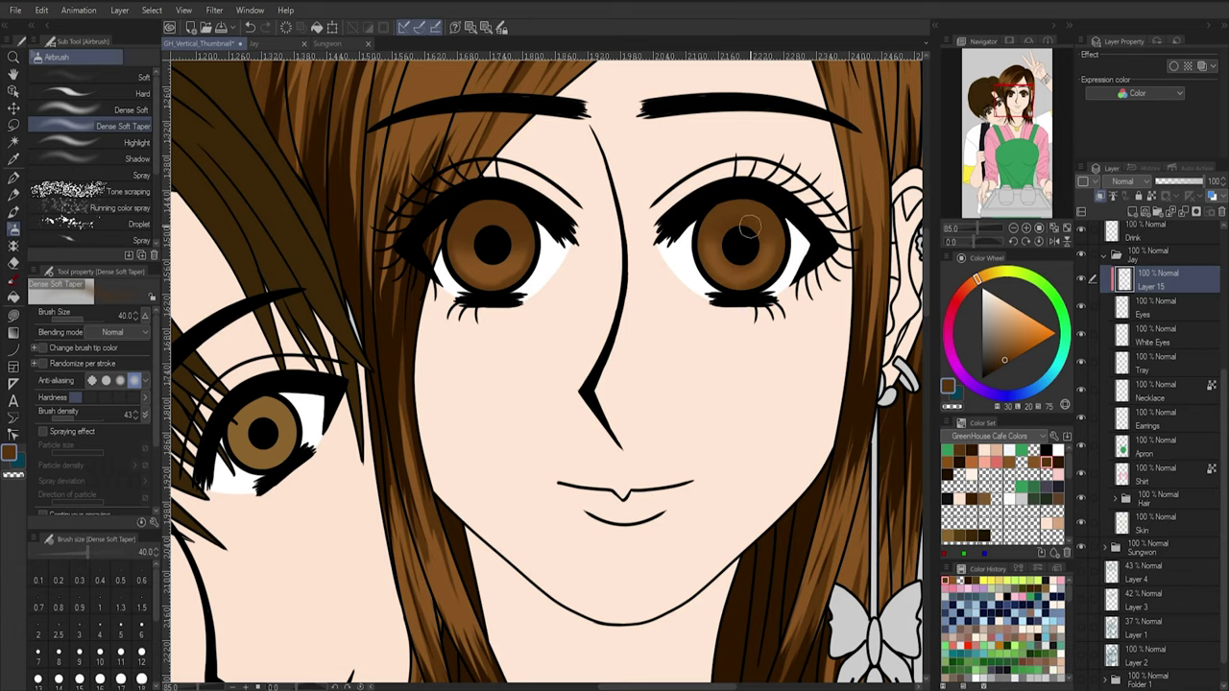
pyautogui.moveTo(478, 261); pyautogui.dragTo(507, 263)
# - Enlarge the airbrush to size 80, add further clipped layers above the iris shading, and group them with the Eyes layer in a folder
pyautogui.press(']')
pyautogui.press(']')
pyautogui.press(']')
pyautogui.press(']')
pyautogui.click(1132, 211)
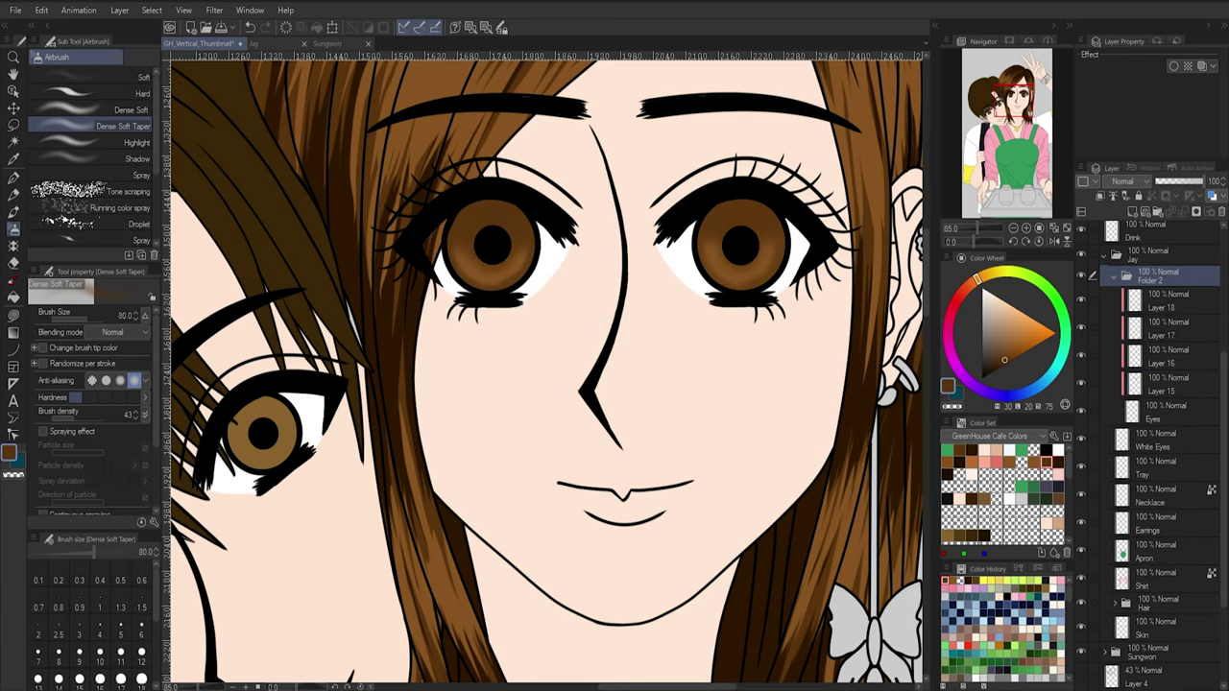
# - Rename the folder holding the drink layers as Drink and add a new layer at its top
pyautogui.doubleClick(1151, 286)
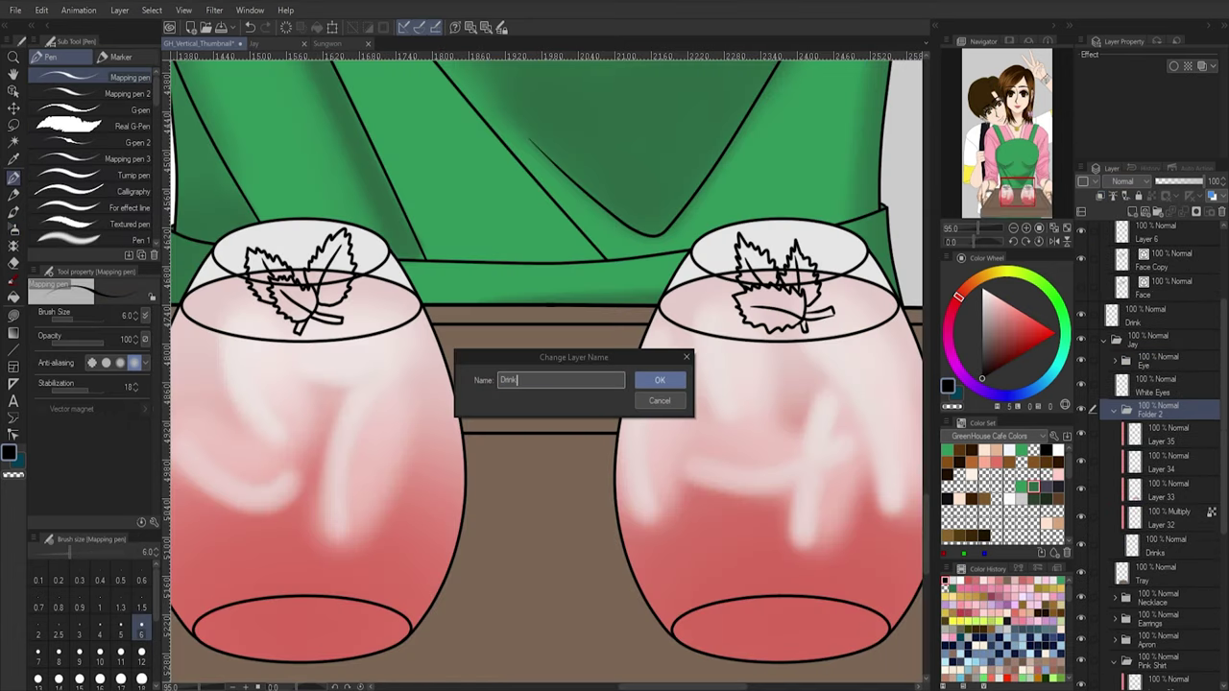
pyautogui.press('Return')
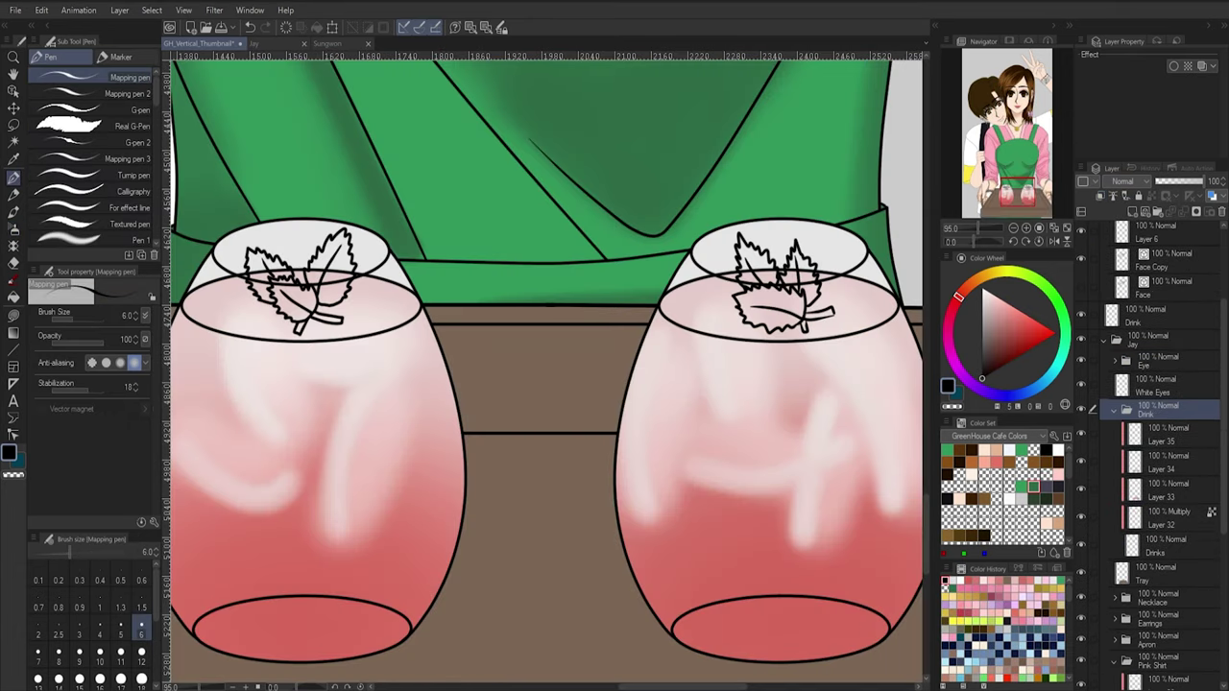
pyautogui.hotkey('ctrl', 'shift', 'n')
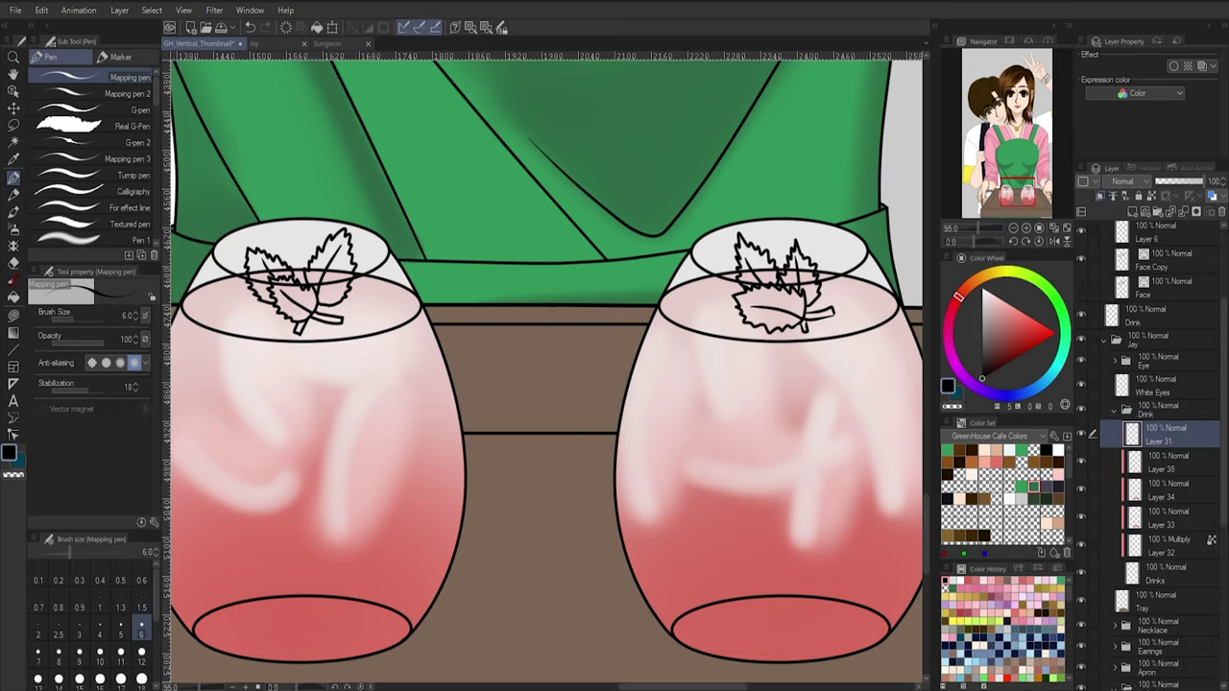
# - Try filling the first glass's mint leaves with dark green, and undo the fills
pyautogui.click(1049, 289)
pyautogui.click(998, 356)
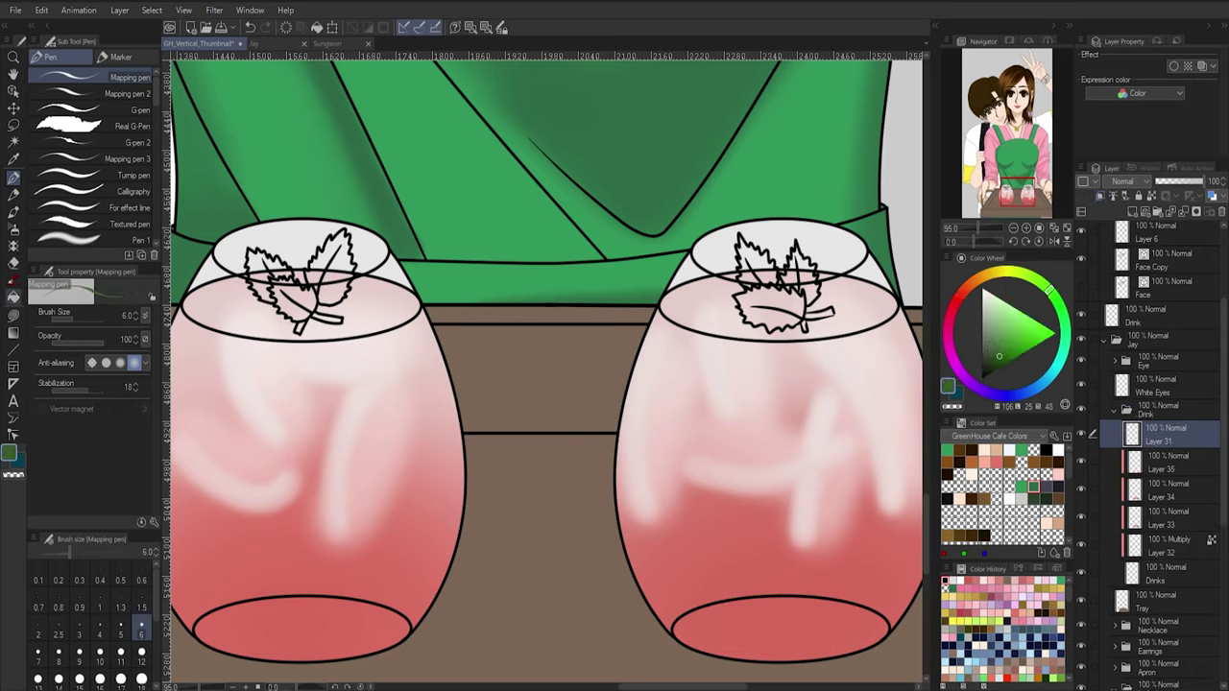
pyautogui.press('g')
pyautogui.click(261, 261)
pyautogui.click(260, 291)
pyautogui.click(291, 303)
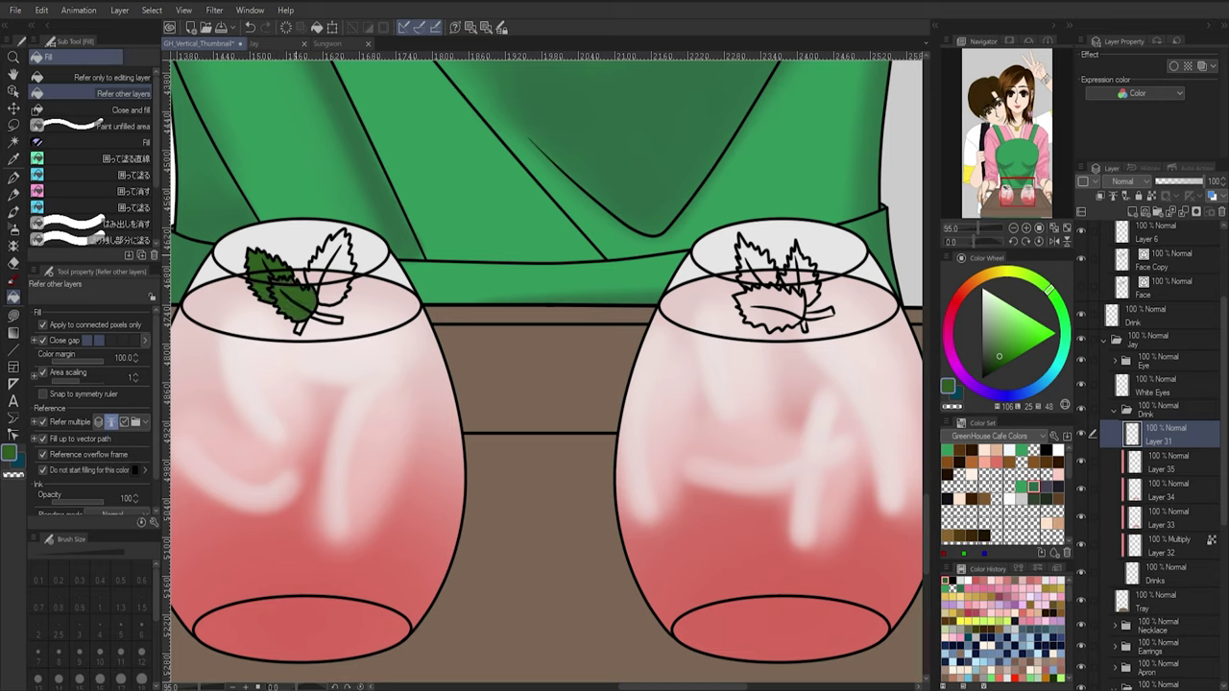
pyautogui.hotkey('ctrl', 'z')
pyautogui.hotkey('ctrl', 'z')
pyautogui.hotkey('ctrl', 'z')
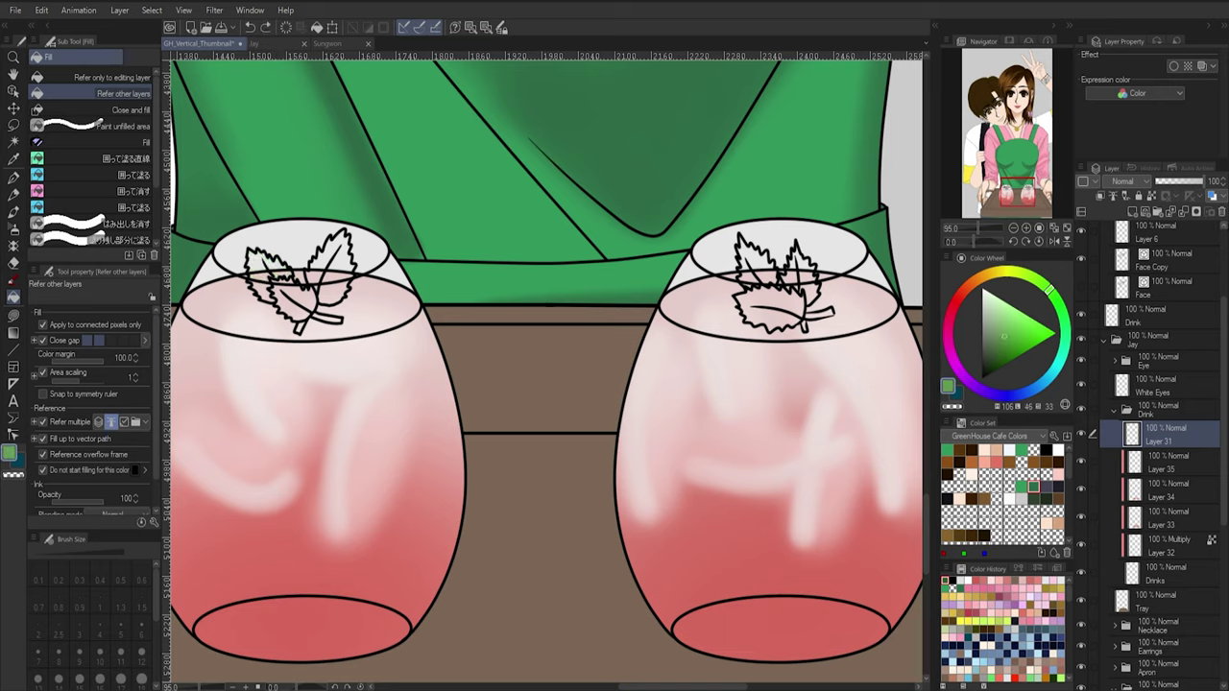
# - Try erasing the glass lines inside the first glass's mint leaf on line-art Layer 5 with the Hard eraser at size 15
pyautogui.scroll(2, 1164, 288)
pyautogui.click(1164, 257)
pyautogui.press('e')
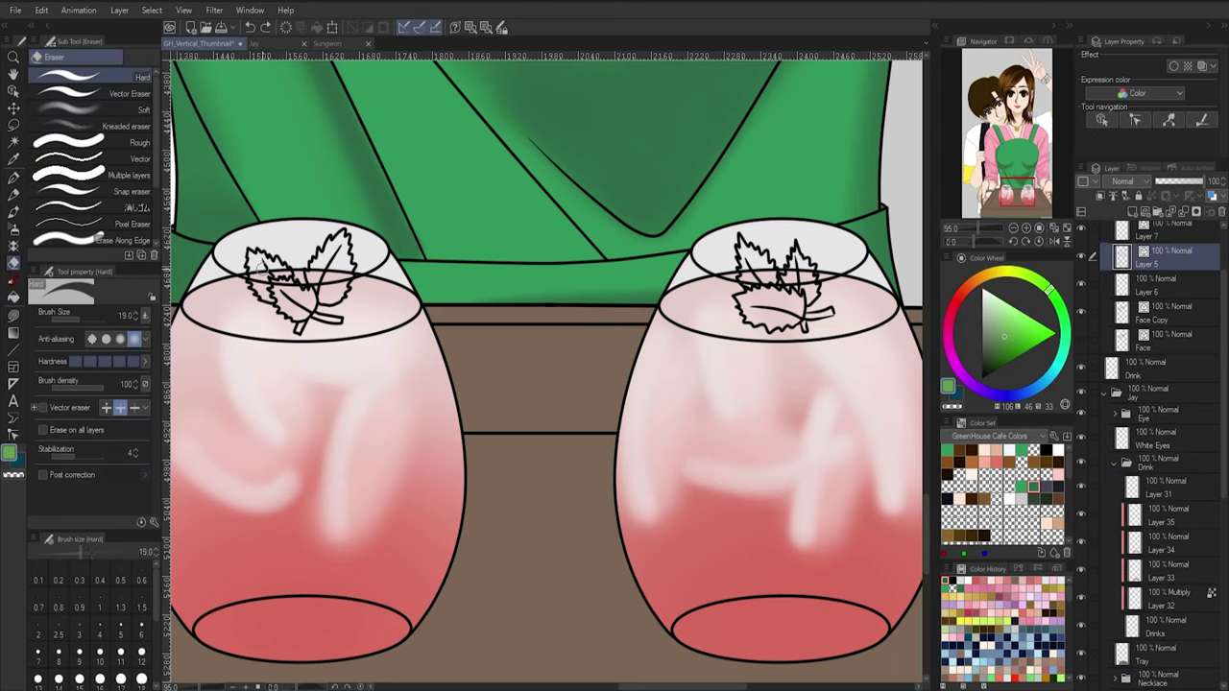
pyautogui.press('[')
pyautogui.click(255, 266)
pyautogui.keyDown('ctrl'); pyautogui.keyDown('shift'); pyautogui.click(316, 251); pyautogui.keyUp('shift'); pyautogui.keyUp('ctrl')
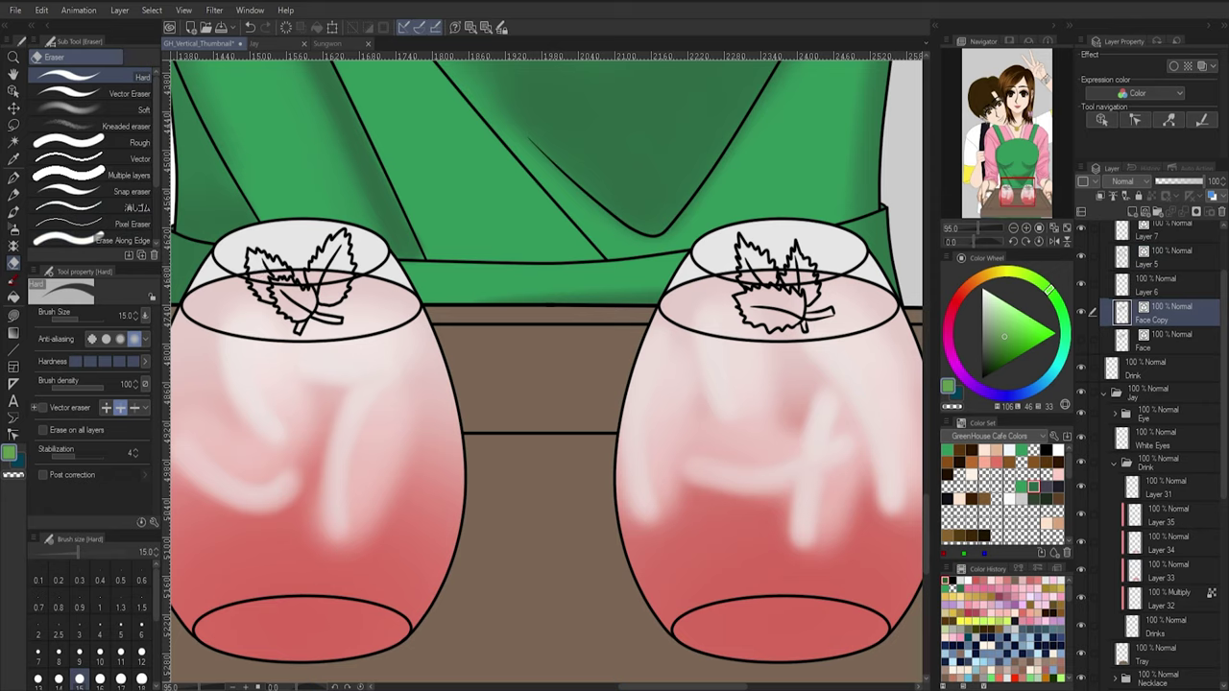
pyautogui.click(1176, 261)
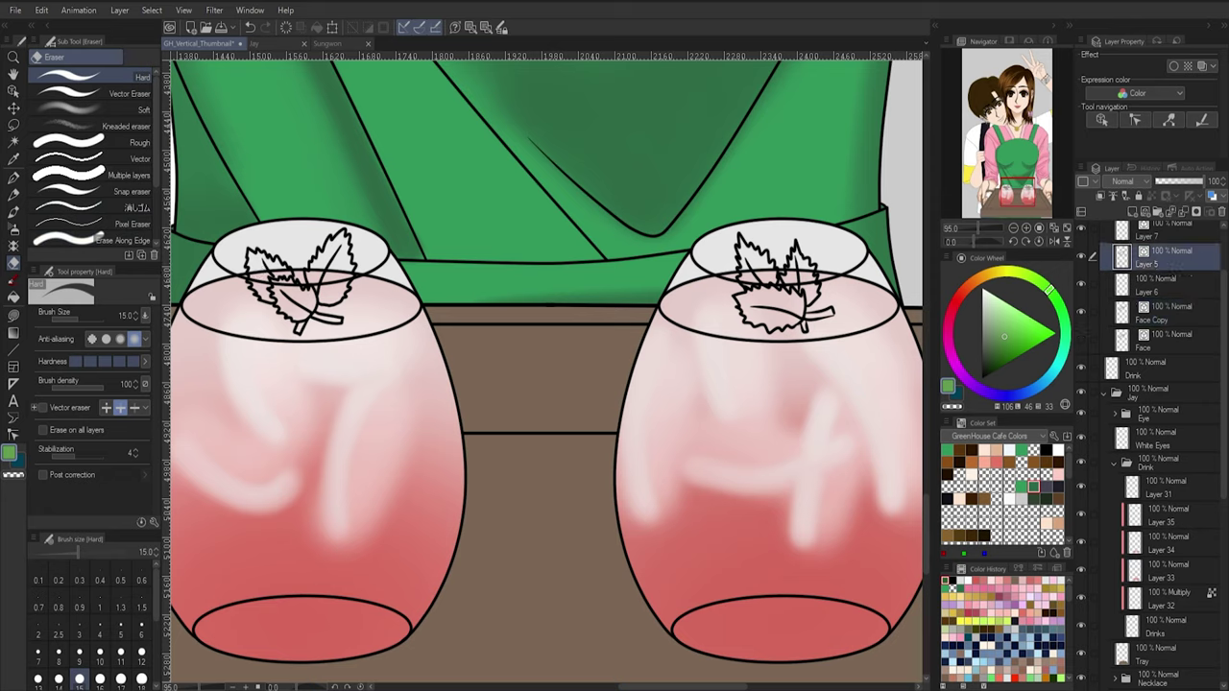
# - Erase the glass-rim lines crossing the mint leaves on Layer 8 and Layer 8 Copy with the Vector Eraser at size 16
pyautogui.keyDown('ctrl'); pyautogui.keyDown('shift'); pyautogui.click(257, 271); pyautogui.keyUp('shift'); pyautogui.keyUp('ctrl')
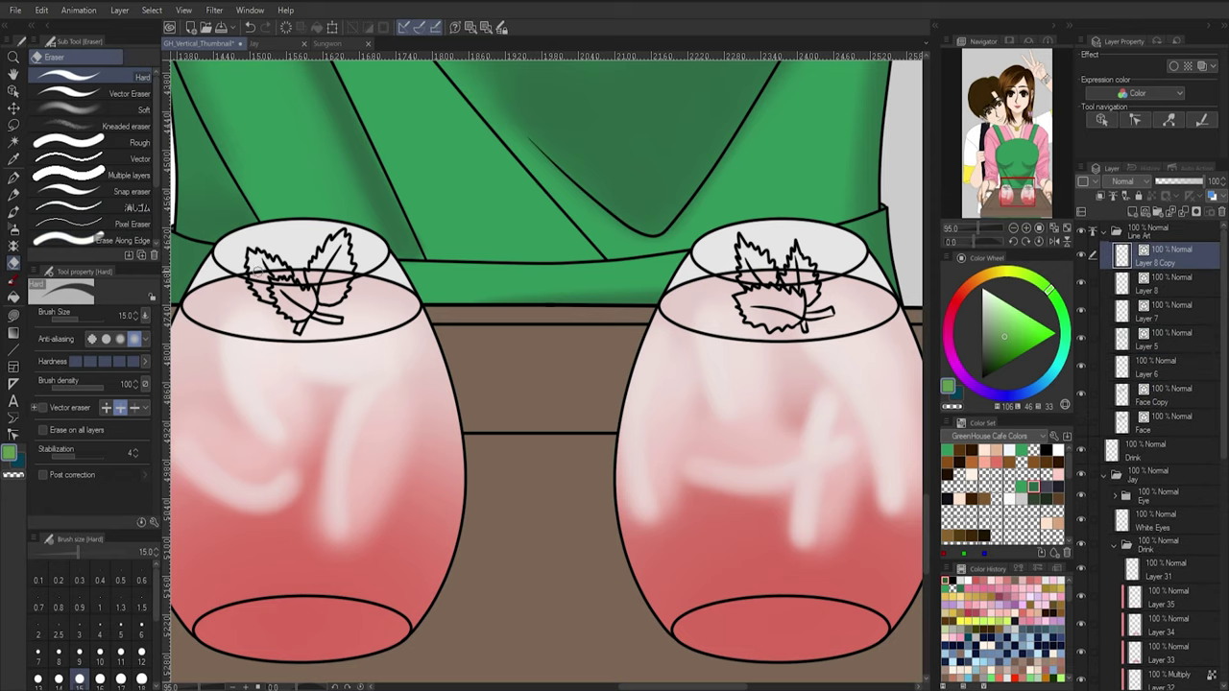
pyautogui.keyDown('ctrl'); pyautogui.keyDown('shift'); pyautogui.click(279, 257); pyautogui.keyUp('shift'); pyautogui.keyUp('ctrl')
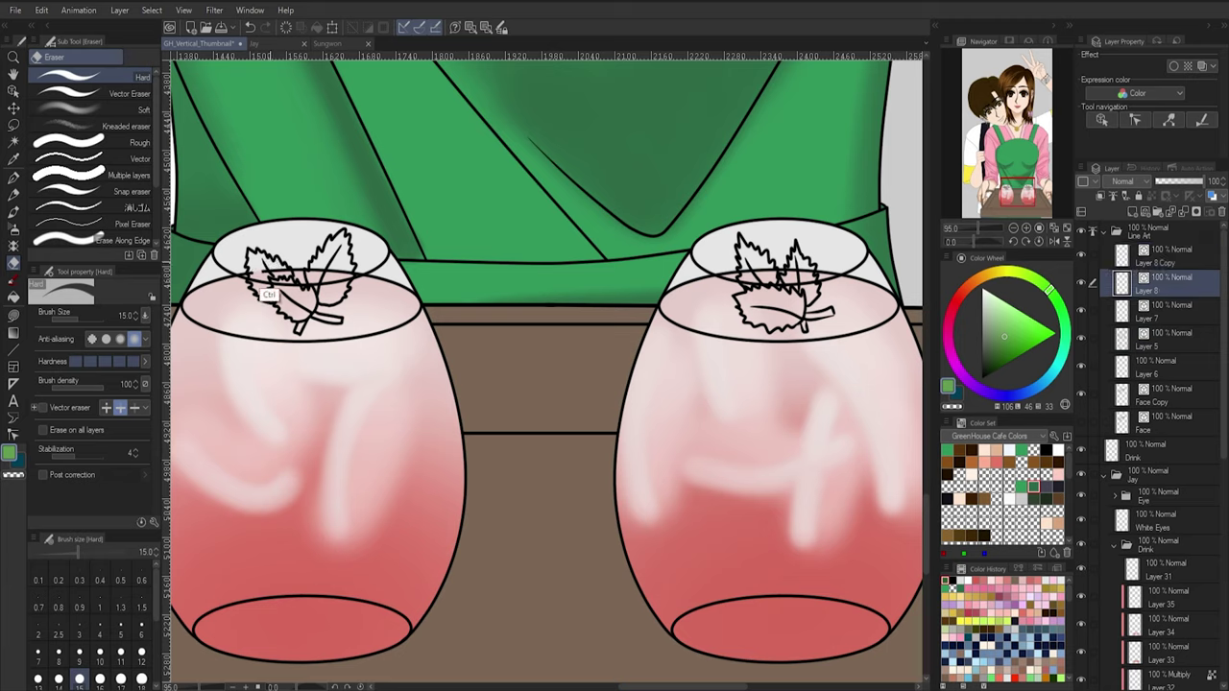
pyautogui.hotkey('ctrl', 'z')
pyautogui.click(105, 94)
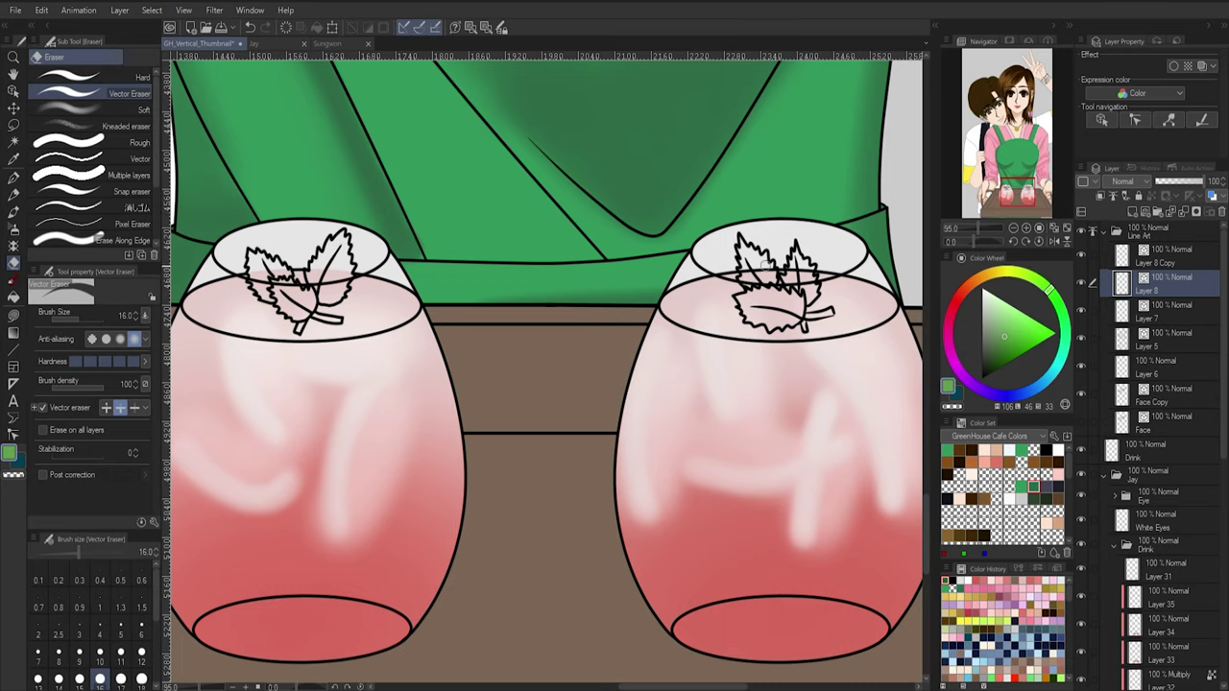
pyautogui.click(1168, 258)
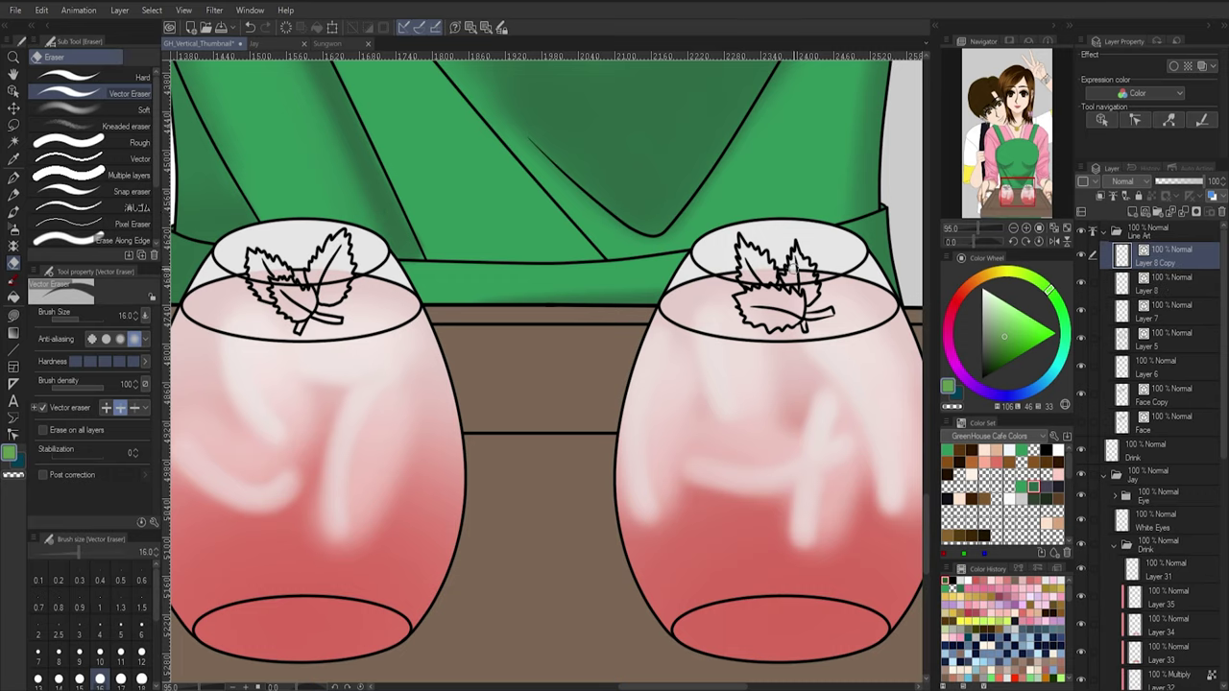
pyautogui.scroll(-1, 540, 470)
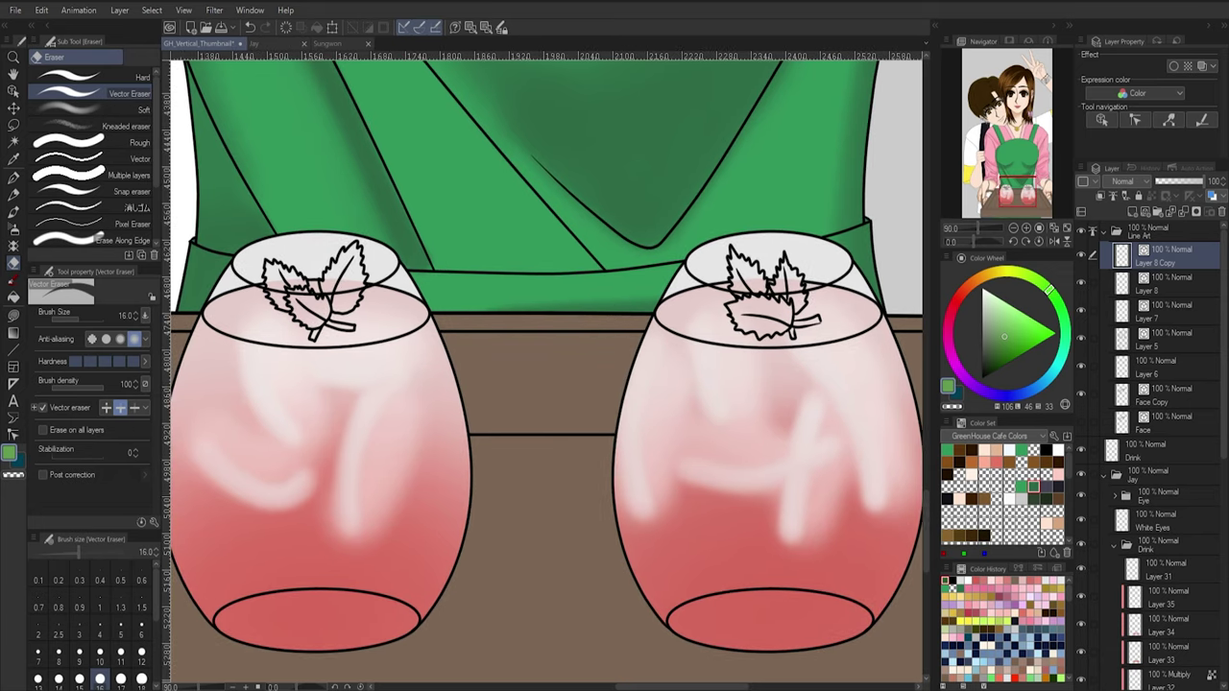
# - Fill the first glass's mint leaves with medium green on Layer 31, using the fill that refers to other layers
pyautogui.moveTo(1223, 351); pyautogui.dragTo(1223, 423)
pyautogui.click(1165, 424)
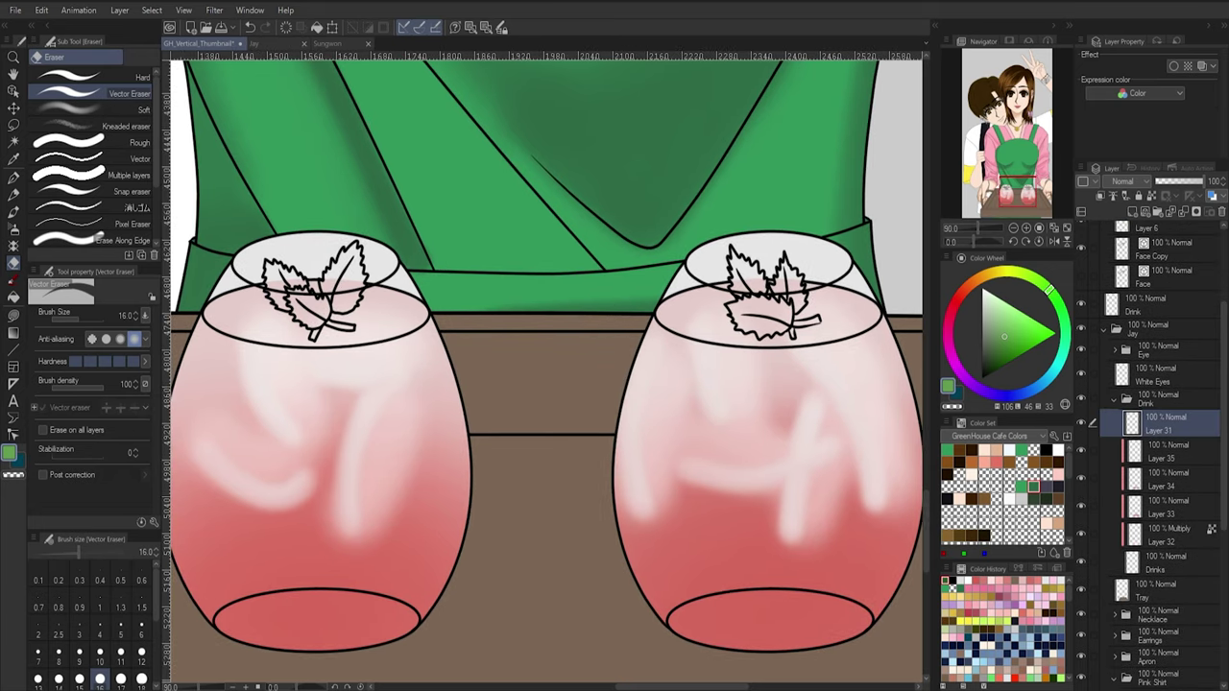
pyautogui.click(14, 297)
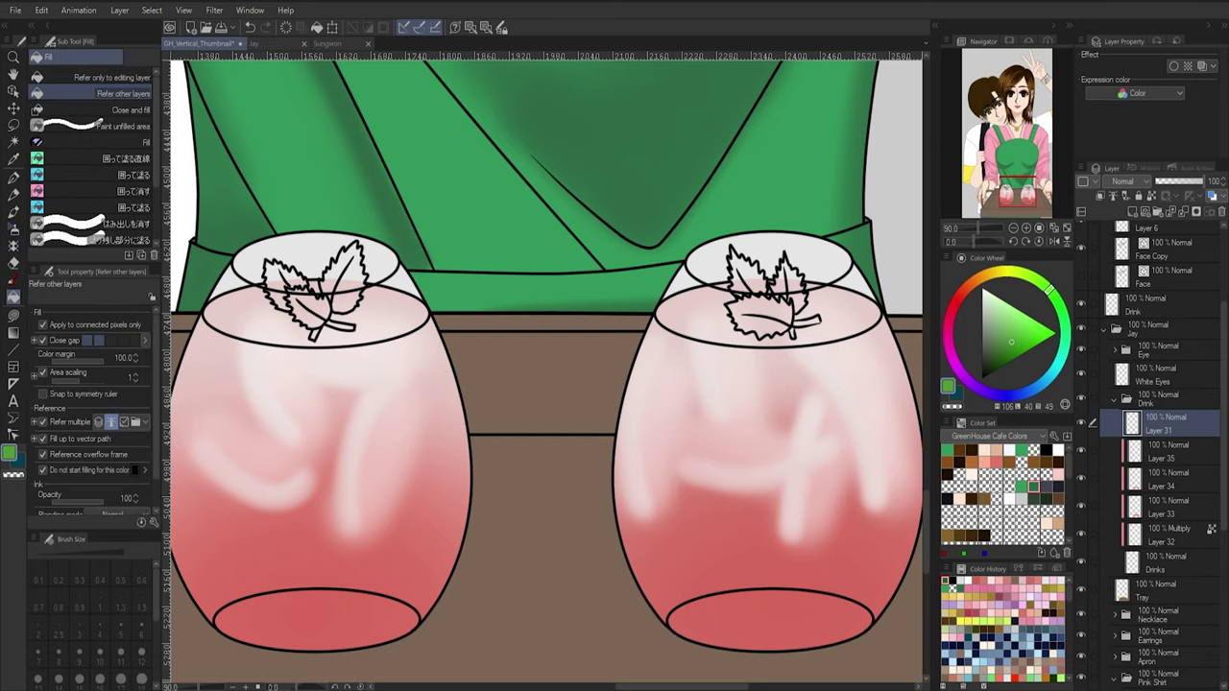
pyautogui.click(282, 278)
pyautogui.click(280, 299)
pyautogui.click(309, 310)
pyautogui.click(349, 269)
pyautogui.click(348, 300)
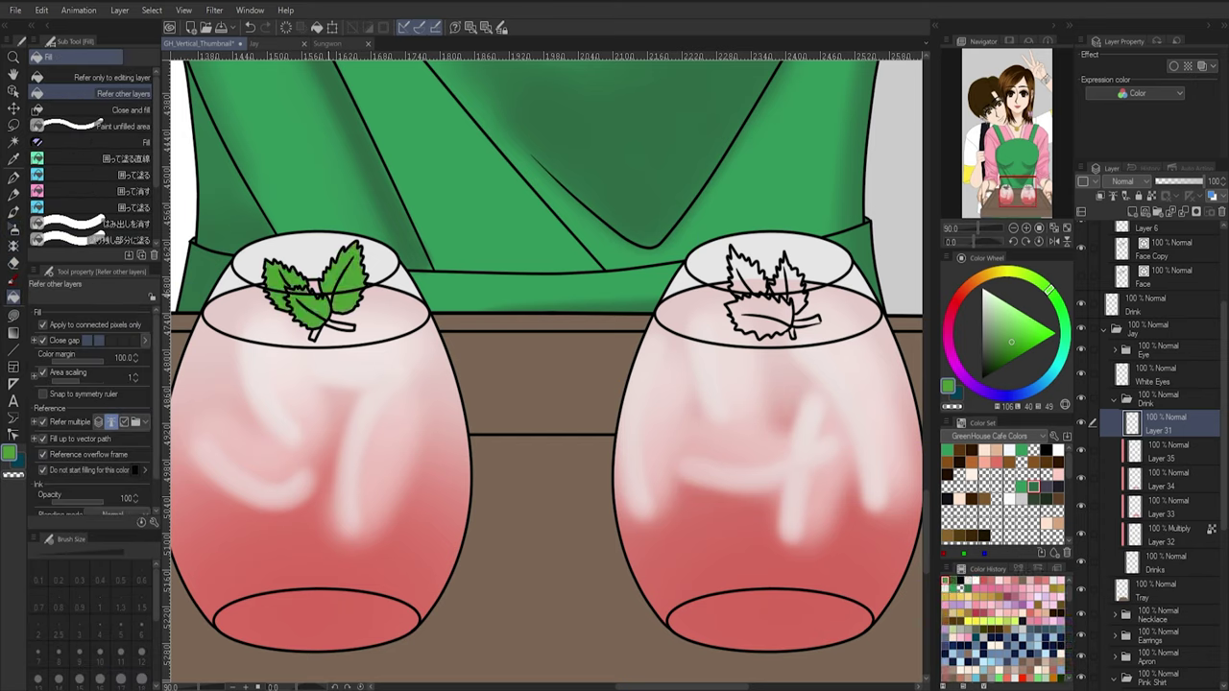
# - Fill the second glass's mint leaves and stem with the same green
pyautogui.click(745, 271)
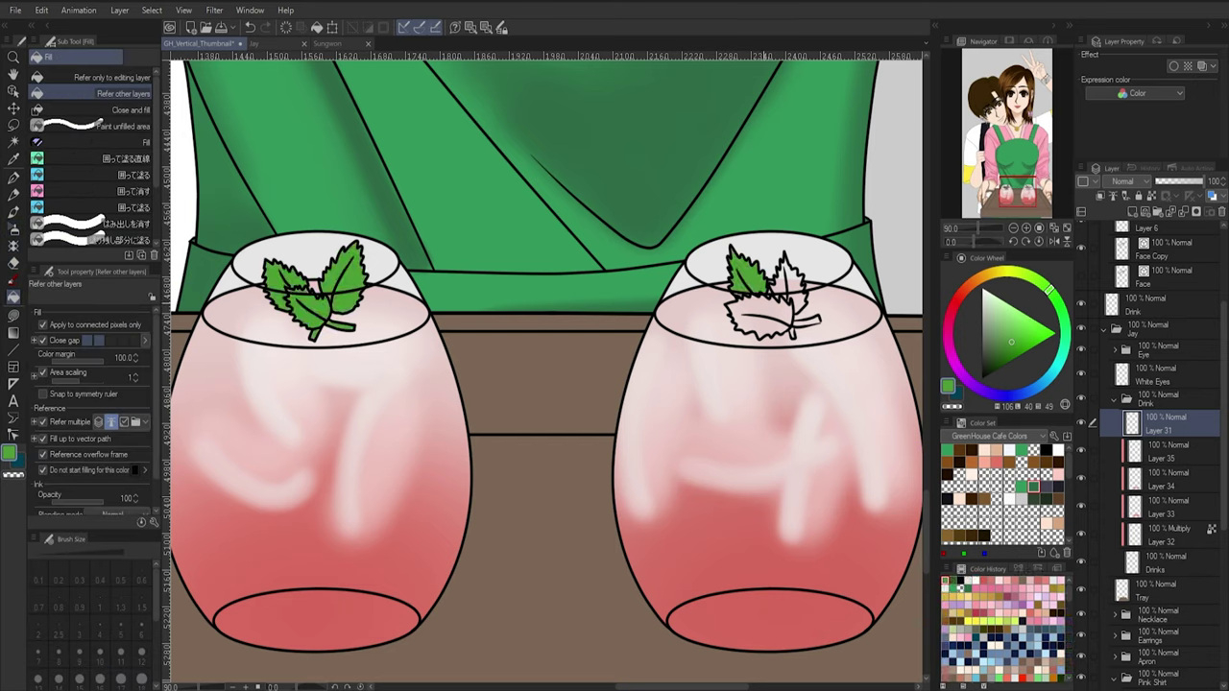
pyautogui.click(759, 317)
pyautogui.click(789, 279)
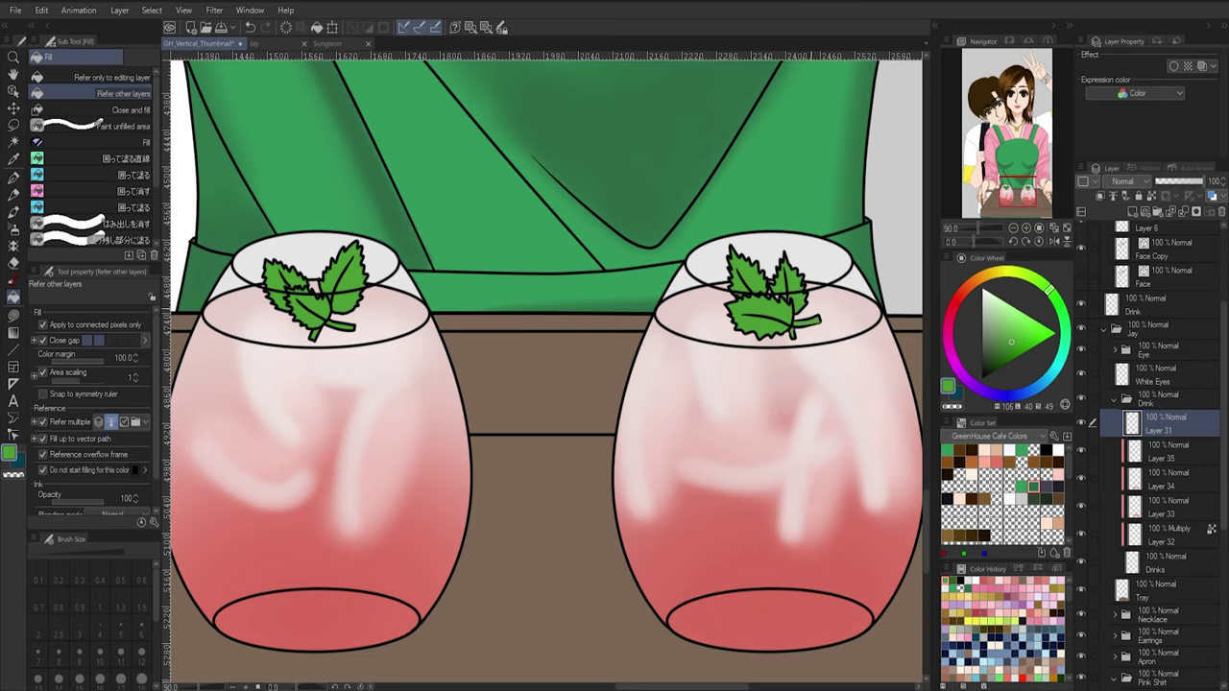
# - Add a clipped layer above the leaf fill and shade the mint leaves in darker green with the Soft airbrush, reducing it to size 21
pyautogui.press('p')
pyautogui.scroll(-1, 795, 267)
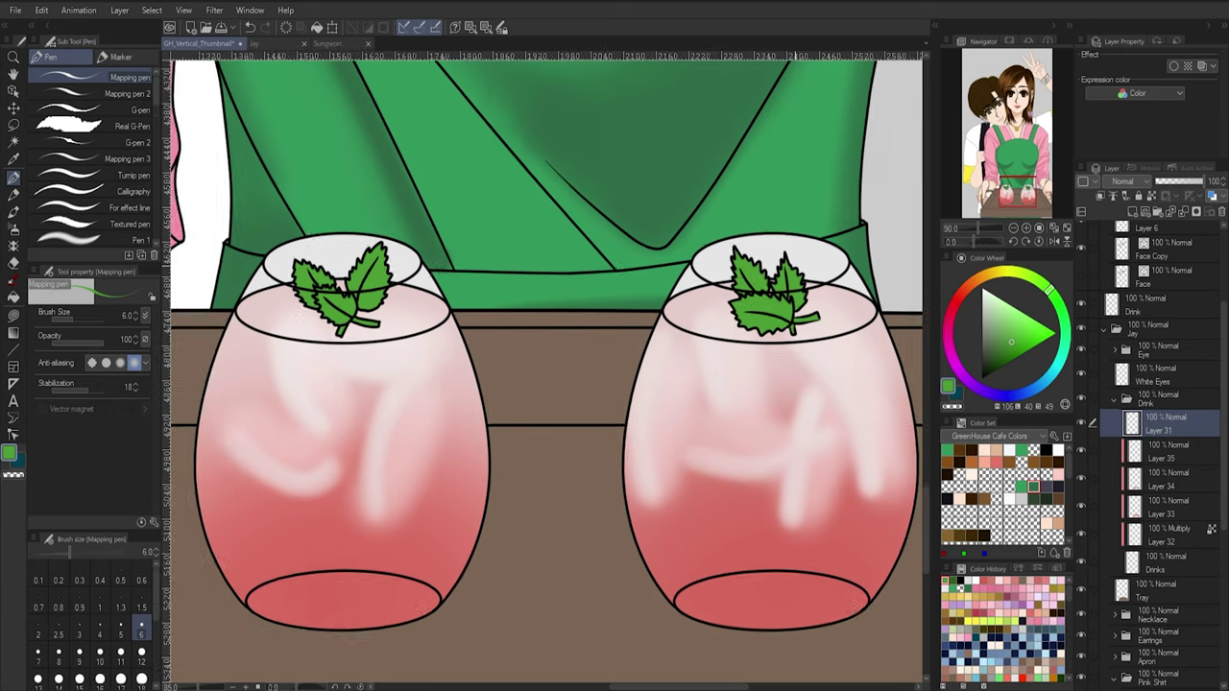
pyautogui.scroll(1, 795, 267)
pyautogui.click(1132, 212)
pyautogui.click(1100, 196)
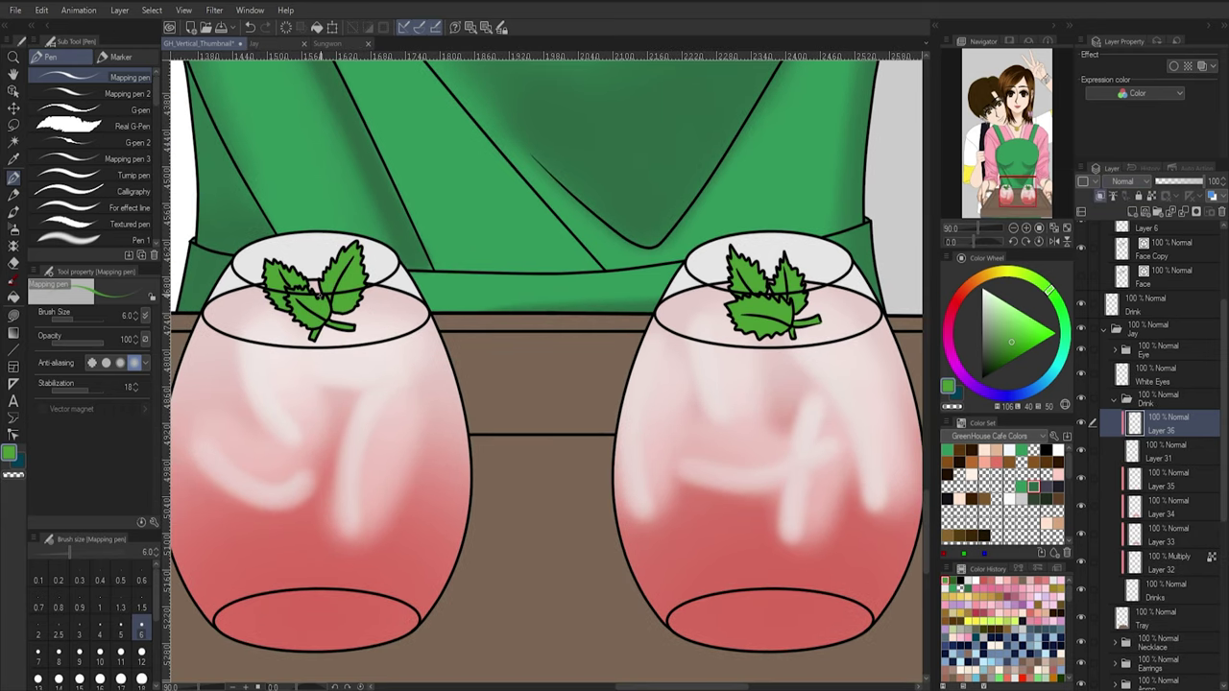
pyautogui.press('b')
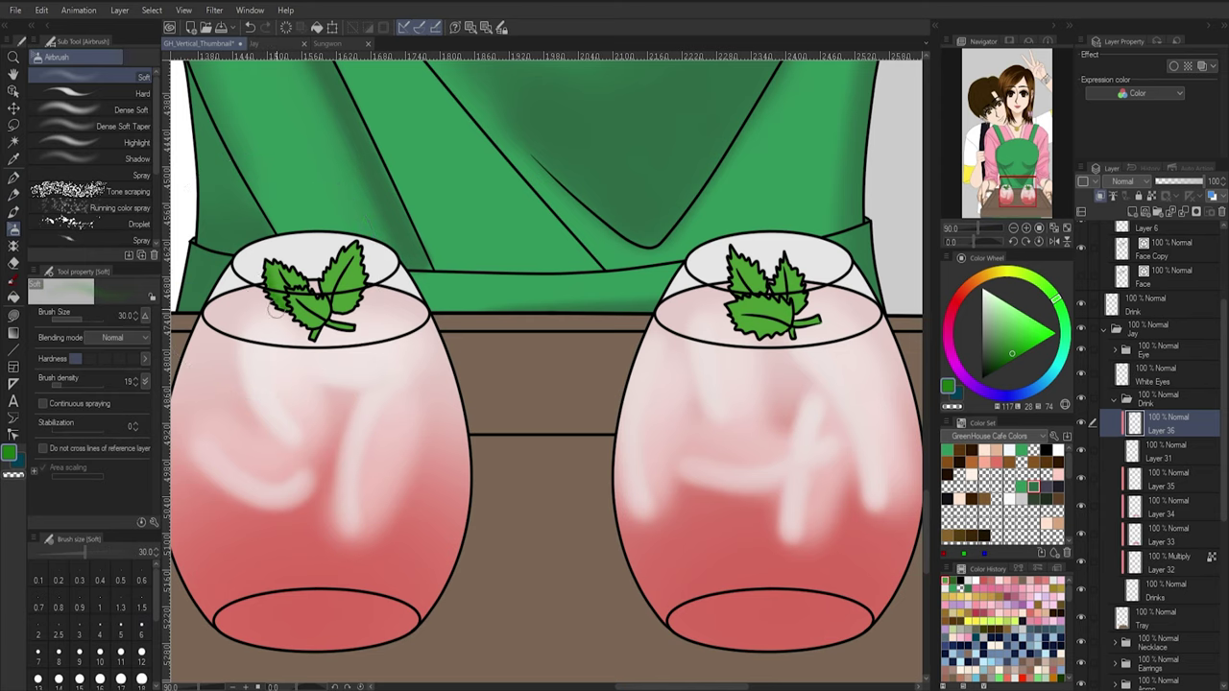
pyautogui.moveTo(344, 243); pyautogui.dragTo(326, 267)
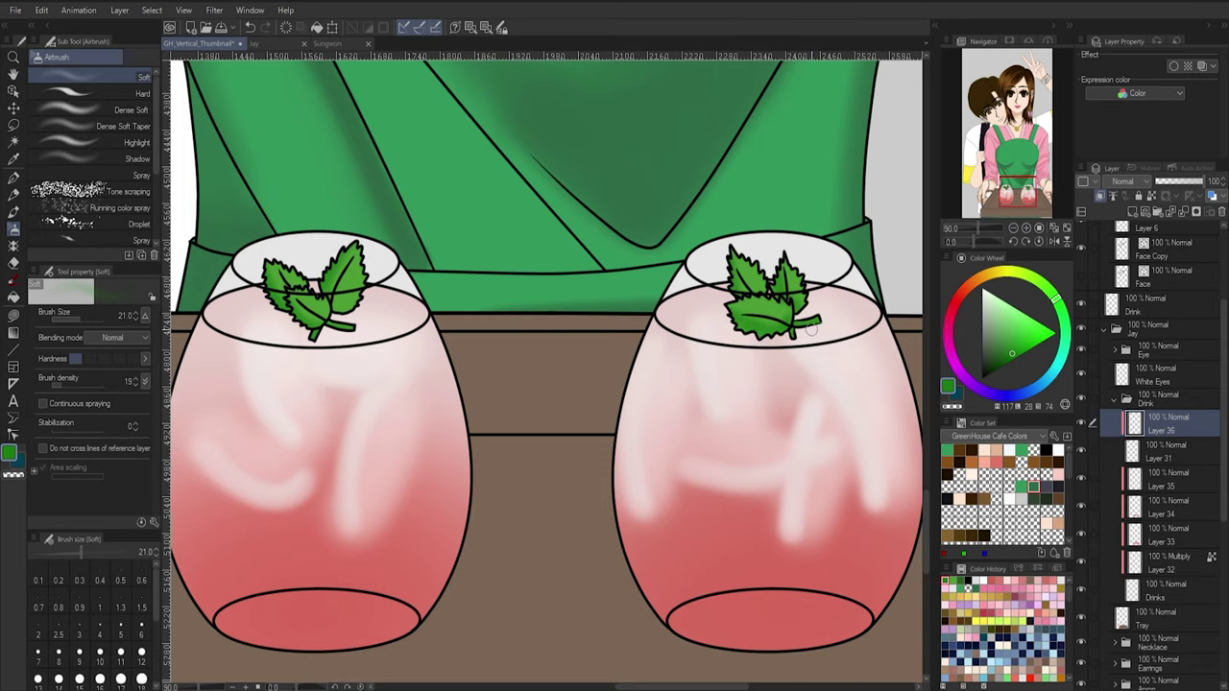
# - Airbrush light green highlights onto the mint leaves in both glasses, reducing the Soft airbrush to size 14
pyautogui.scroll(-4, 793, 383)
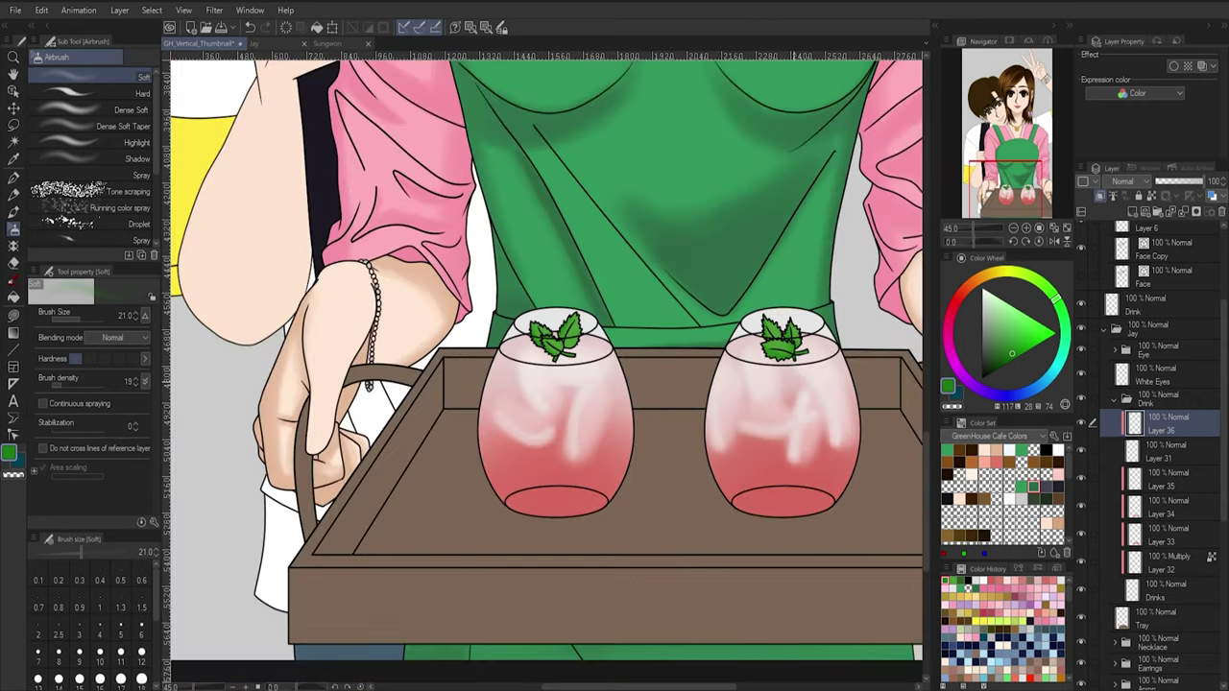
pyautogui.scroll(4, 793, 382)
pyautogui.click(1009, 309)
pyautogui.moveTo(305, 308); pyautogui.dragTo(324, 310)
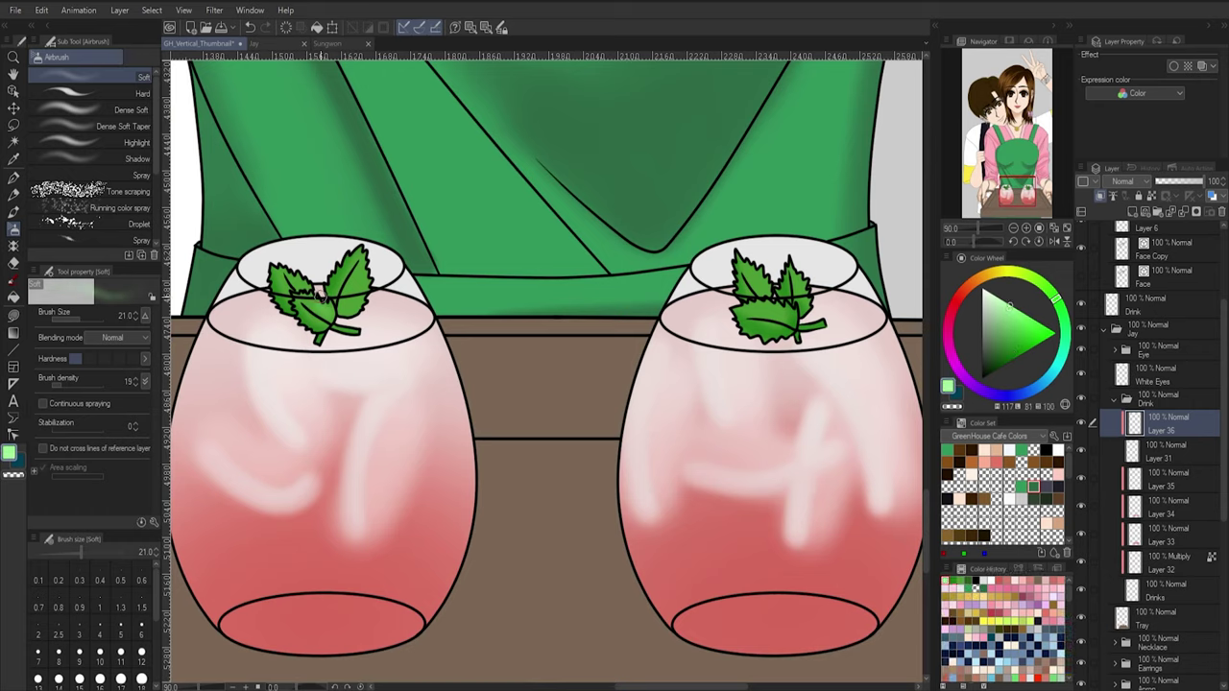
pyautogui.click(59, 679)
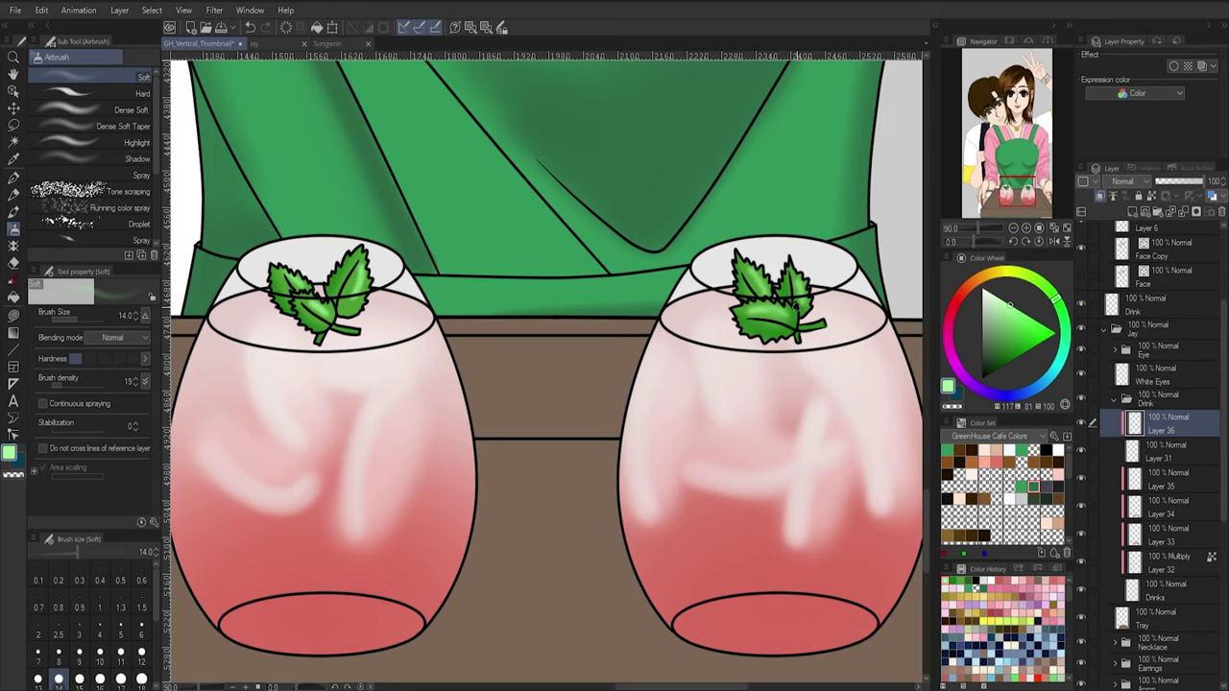
# - Collapse the Line Art folder and add a new layer above it for the eye highlights
pyautogui.scroll(-7, 796, 308)
pyautogui.moveTo(760, 267); pyautogui.dragTo(588, 503)
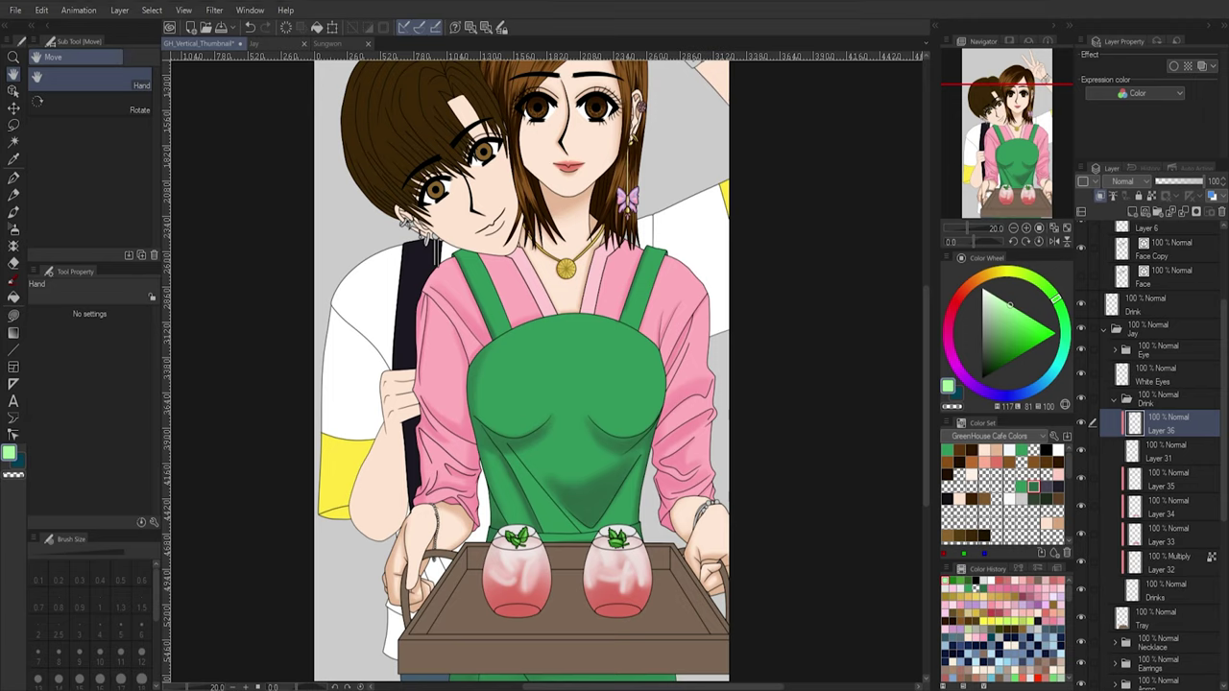
pyautogui.scroll(-3, 522, 384)
pyautogui.scroll(5, 499, 312)
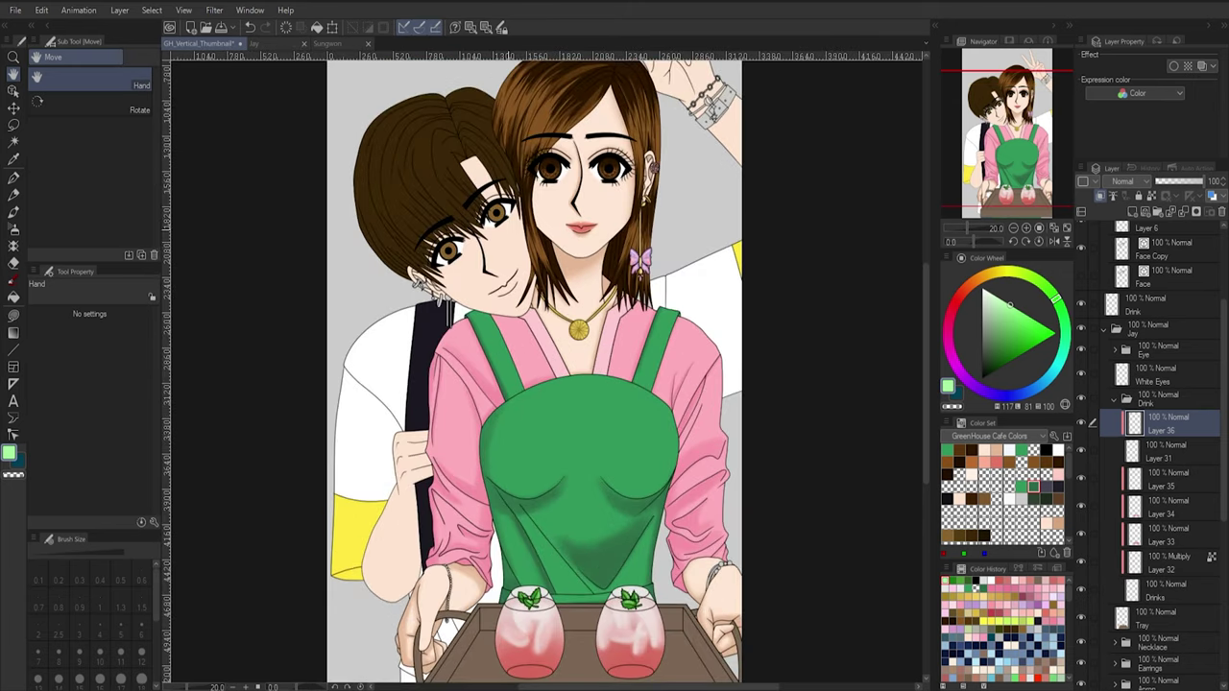
pyautogui.scroll(2, 572, 480)
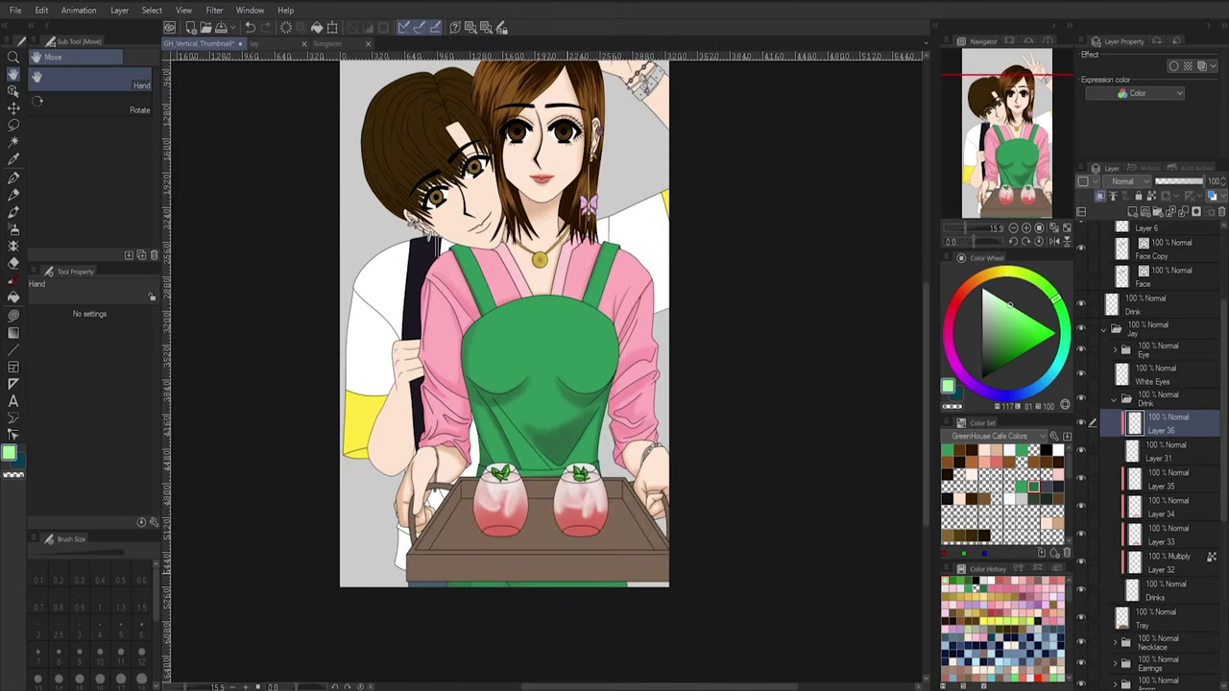
pyautogui.scroll(6, 518, 317)
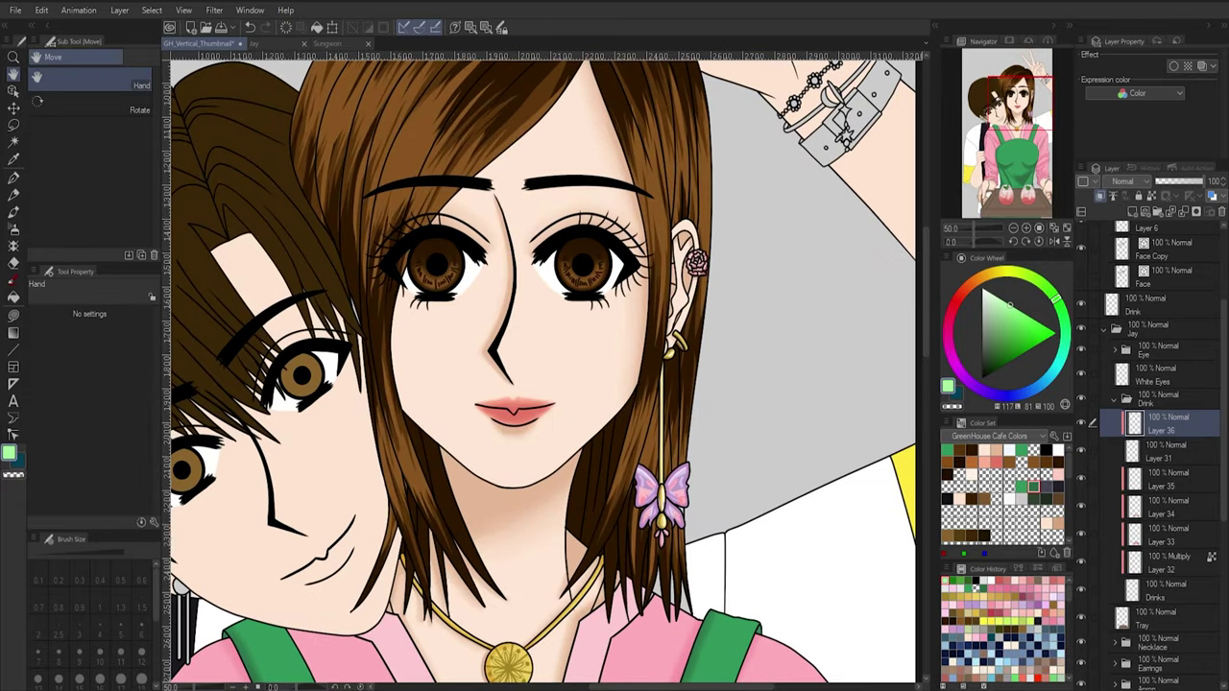
pyautogui.moveTo(1224, 384); pyautogui.dragTo(1223, 312)
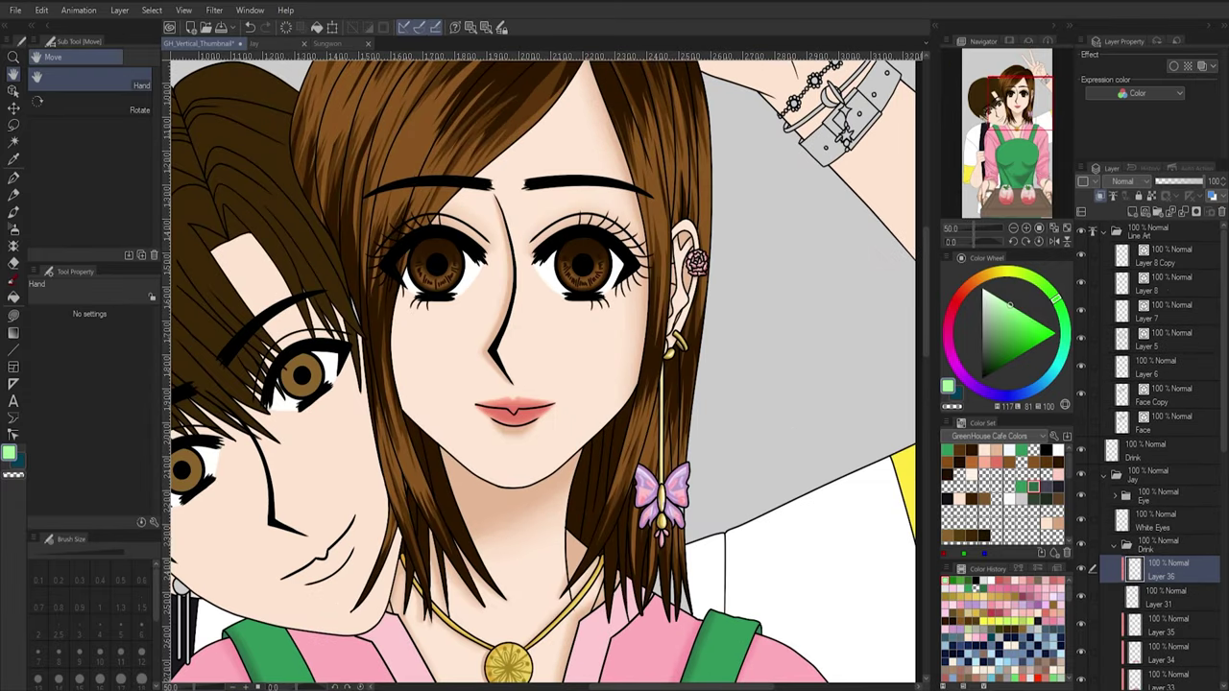
pyautogui.click(1105, 232)
pyautogui.click(1157, 232)
pyautogui.click(1132, 211)
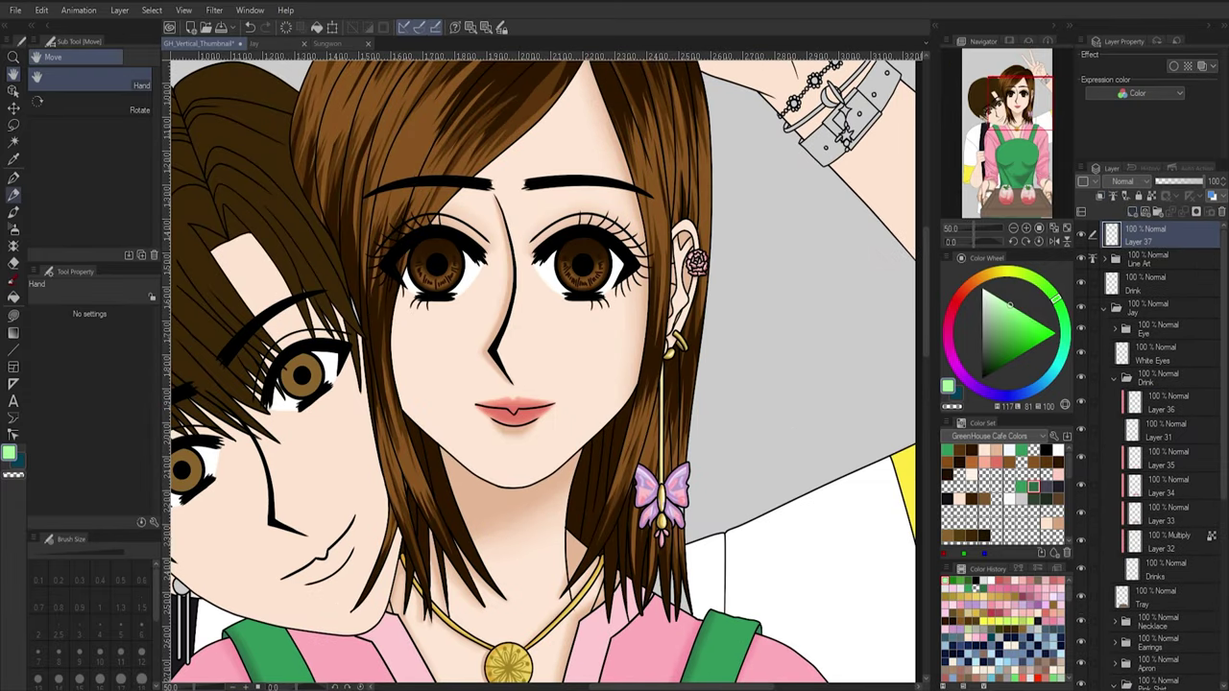
# - Dab one large white round highlight onto each of the woman's pupils at the upper right, using the Mapping pen at size 60
pyautogui.click(13, 178)
pyautogui.click(982, 289)
pyautogui.press(']')
pyautogui.press(']')
pyautogui.press(']')
pyautogui.press(']')
pyautogui.press(']')
pyautogui.press(']')
pyautogui.press(']')
pyautogui.press(']')
pyautogui.press(']')
pyautogui.press(']')
pyautogui.press(']')
pyautogui.press(']')
pyautogui.press(']')
pyautogui.press(']')
pyautogui.press(']')
pyautogui.press(']')
pyautogui.press(']')
pyautogui.press(']')
pyautogui.press(']')
pyautogui.press(']')
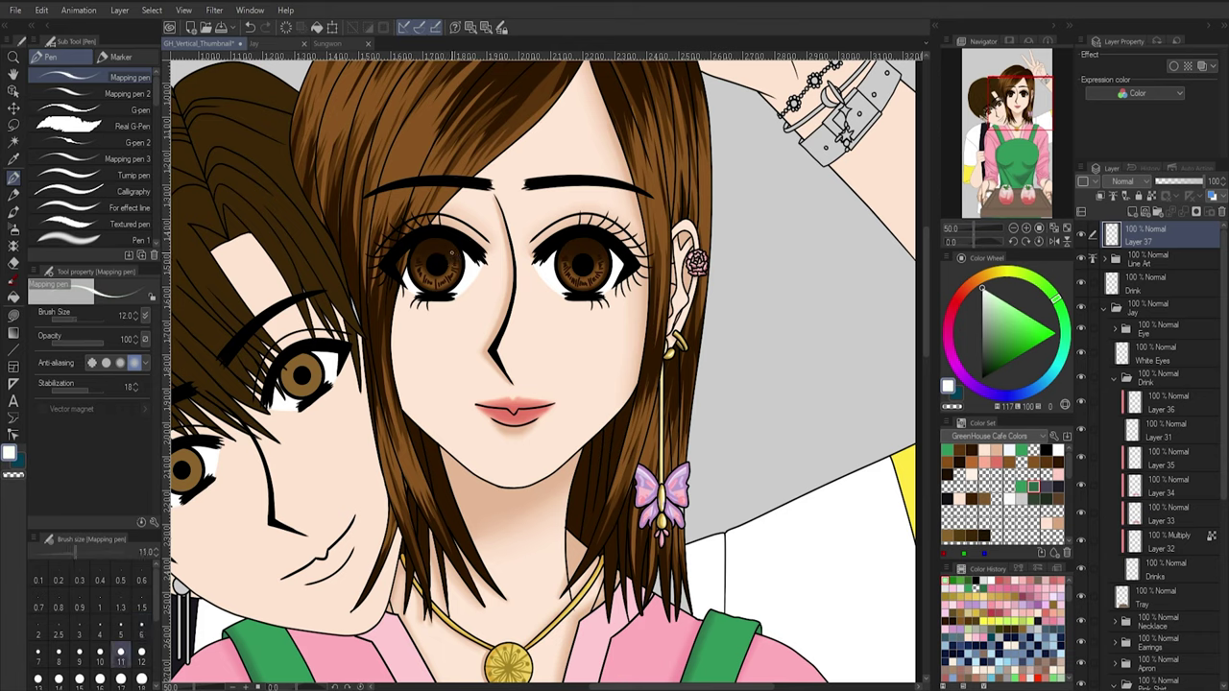
pyautogui.press('[')
pyautogui.press('[')
pyautogui.press('[')
pyautogui.press('[')
pyautogui.press(']')
pyautogui.click(447, 255)
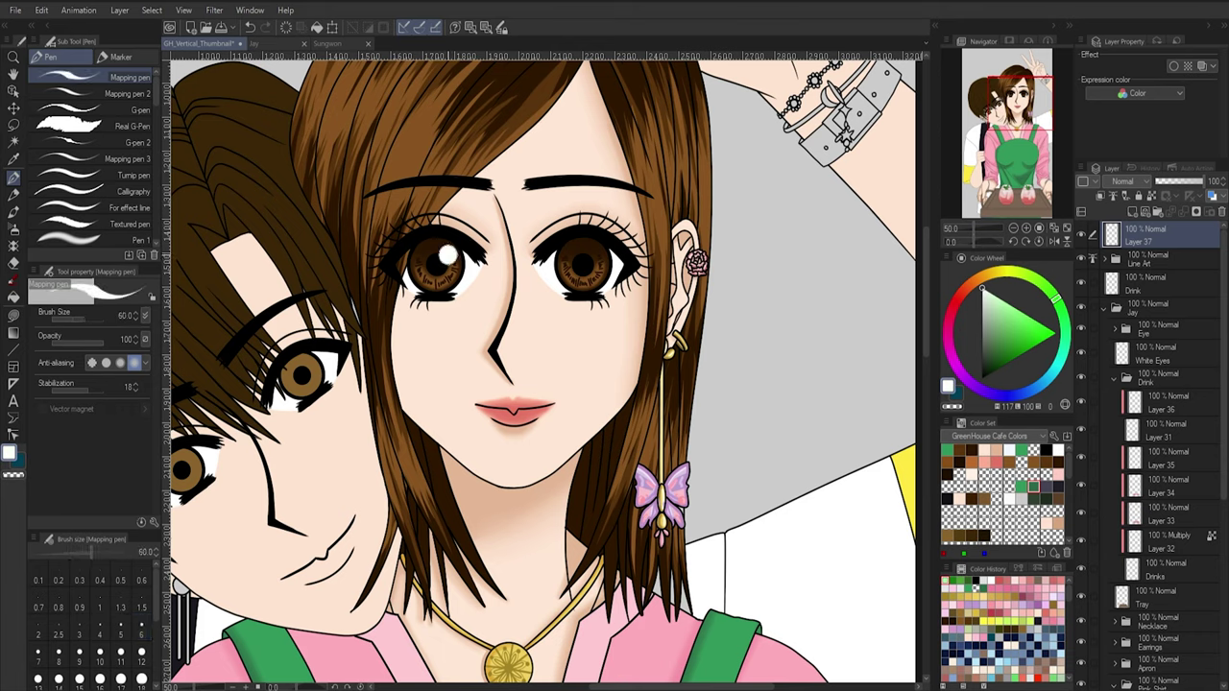
pyautogui.click(595, 252)
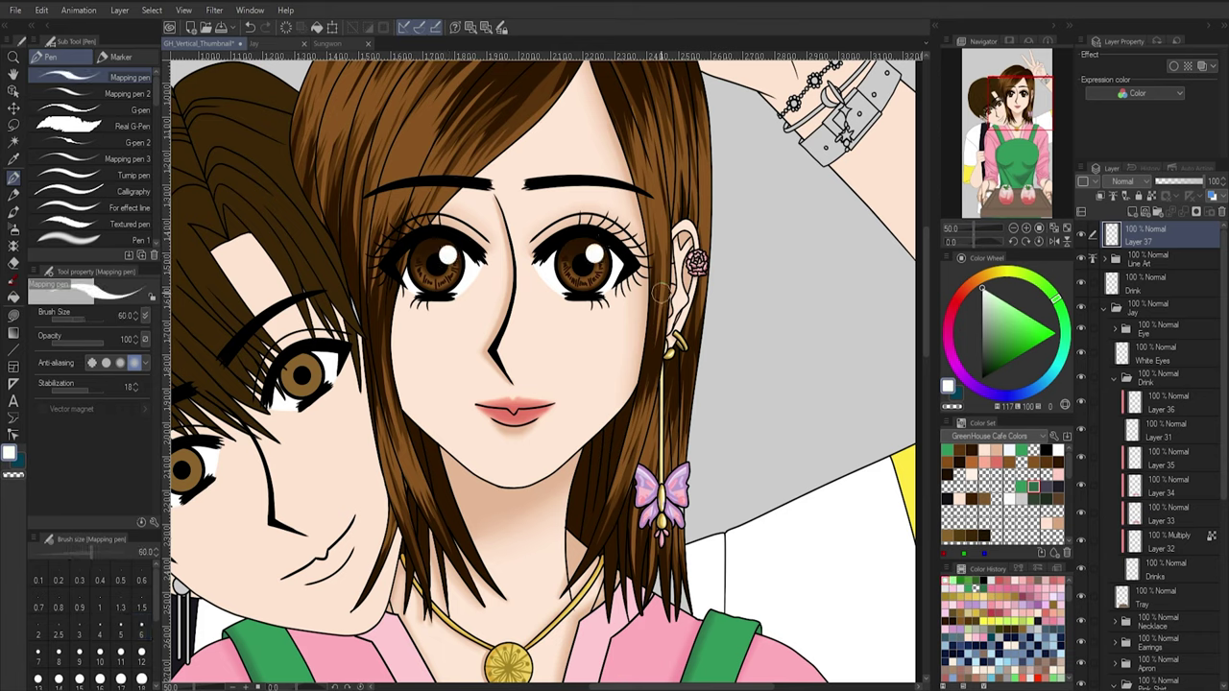
# - Add a small white dot at the left edge of each of the woman's irises with a reduced Mapping pen
pyautogui.press('[')
pyautogui.press('[')
pyautogui.press('[')
pyautogui.press('[')
pyautogui.press('[')
pyautogui.press('[')
pyautogui.scroll(4, 570, 285)
pyautogui.press('[')
pyautogui.press('[')
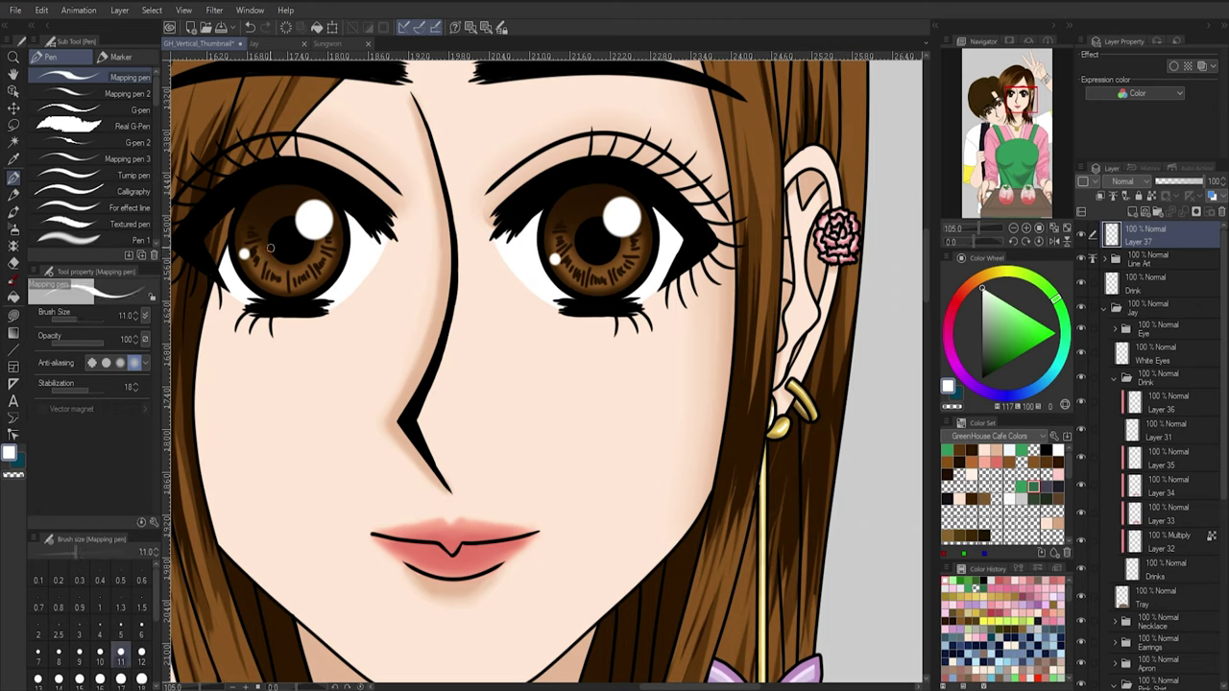
# - Draw a thin white cross-shaped sparkle at the lower left of each of the woman's pupils with the Mapping pen at size 4
pyautogui.press('[')
pyautogui.press('[')
pyautogui.press('[')
pyautogui.press('[')
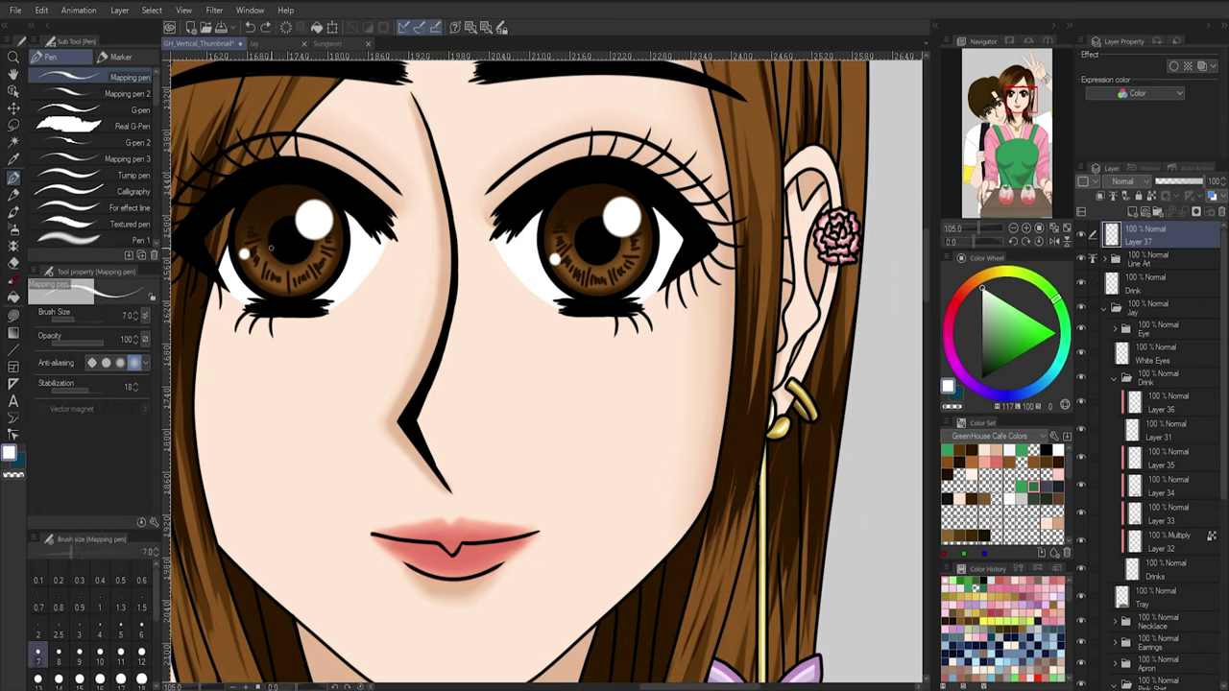
pyautogui.press('[')
pyautogui.press('[')
pyautogui.press('[')
pyautogui.hotkey('ctrl', 'z')
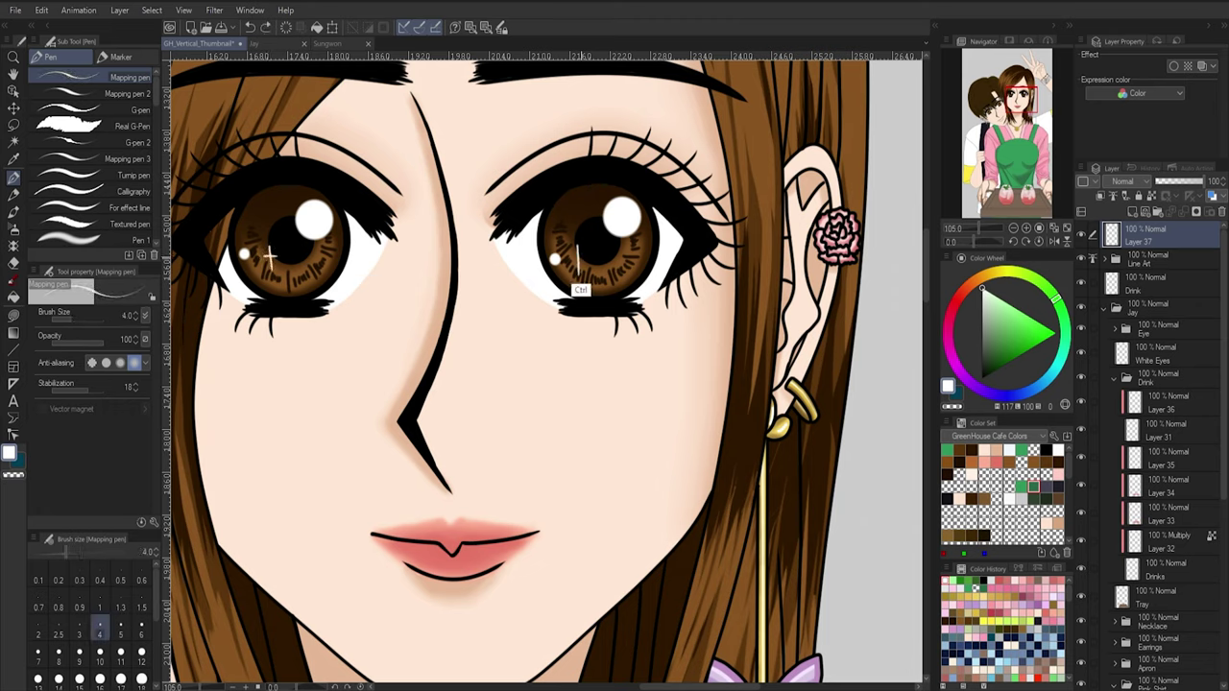
pyautogui.moveTo(578, 246); pyautogui.dragTo(581, 269)
# - Dot tiny white specks beside the cross sparkles in both irises, enlarging the Mapping pen to size 7 and then 9
pyautogui.press(']')
pyautogui.press(']')
pyautogui.press(']')
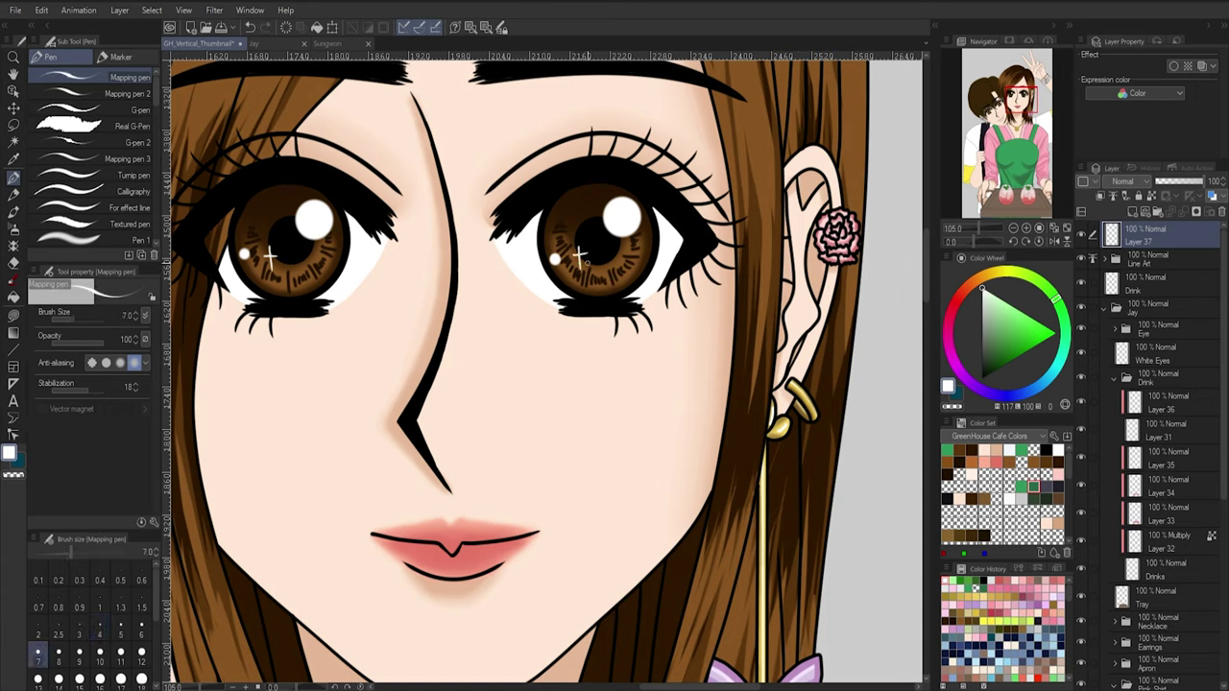
pyautogui.press(']')
pyautogui.press(']')
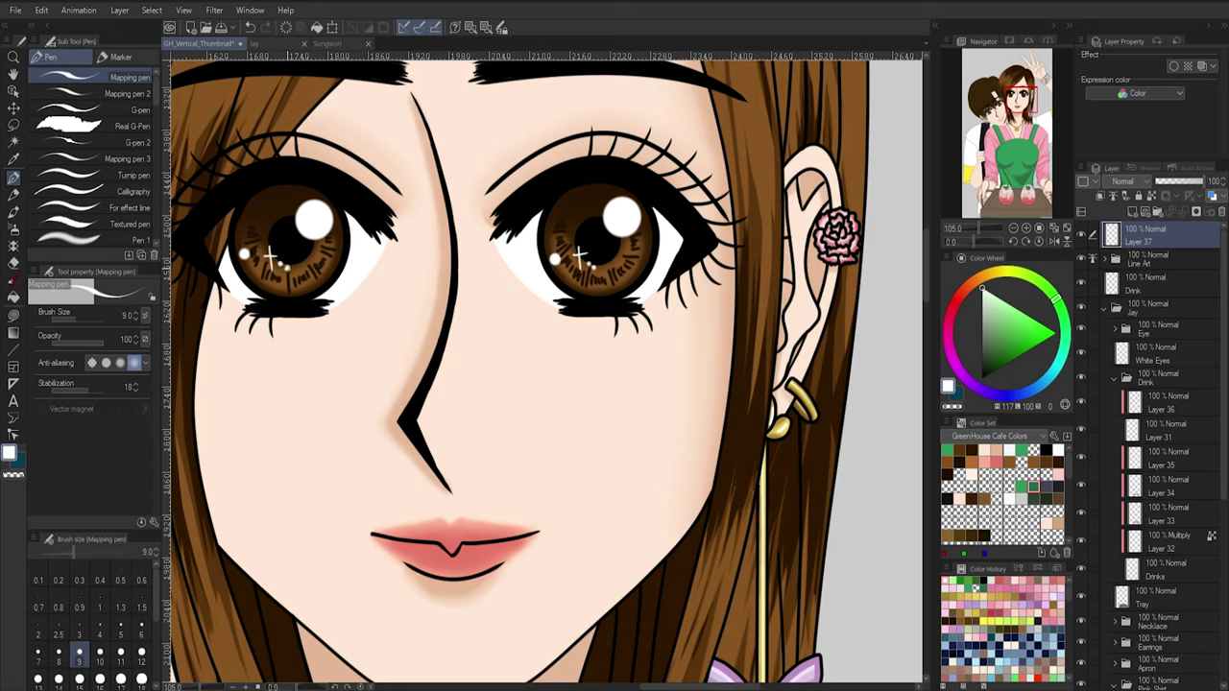
# - Examine the whole illustration with the white eye highlights in place
pyautogui.scroll(-4, 287, 260)
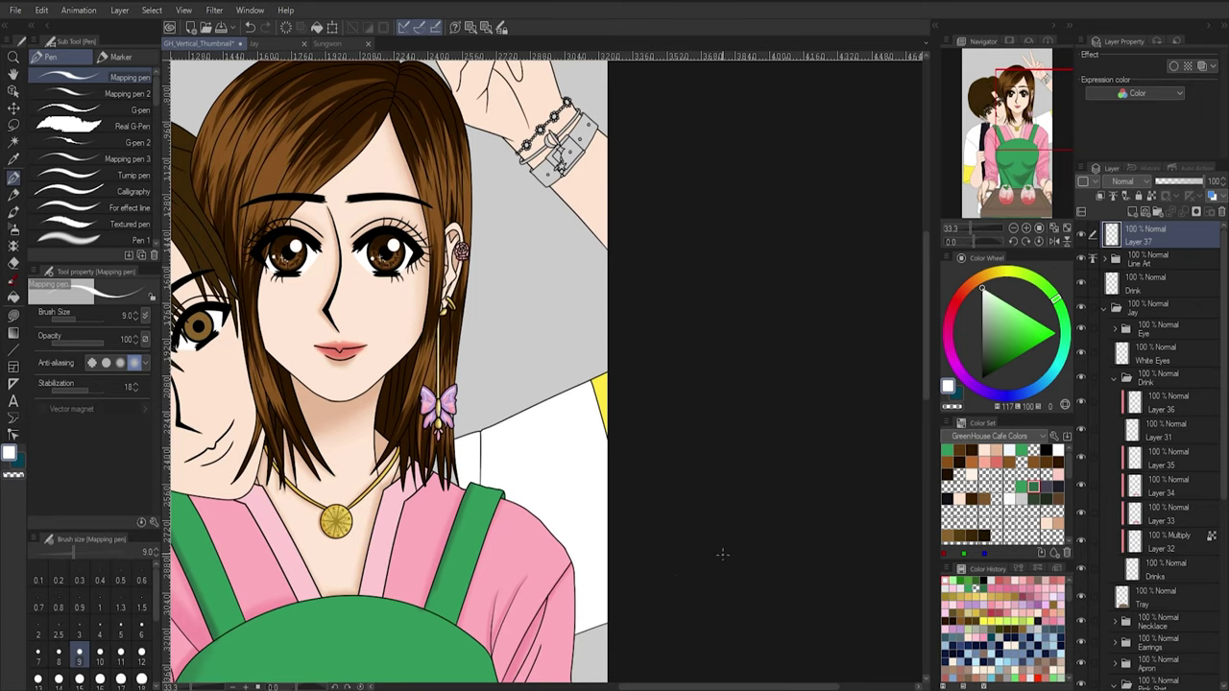
pyautogui.moveTo(720, 688); pyautogui.dragTo(591, 687)
pyautogui.scroll(-1, 591, 499)
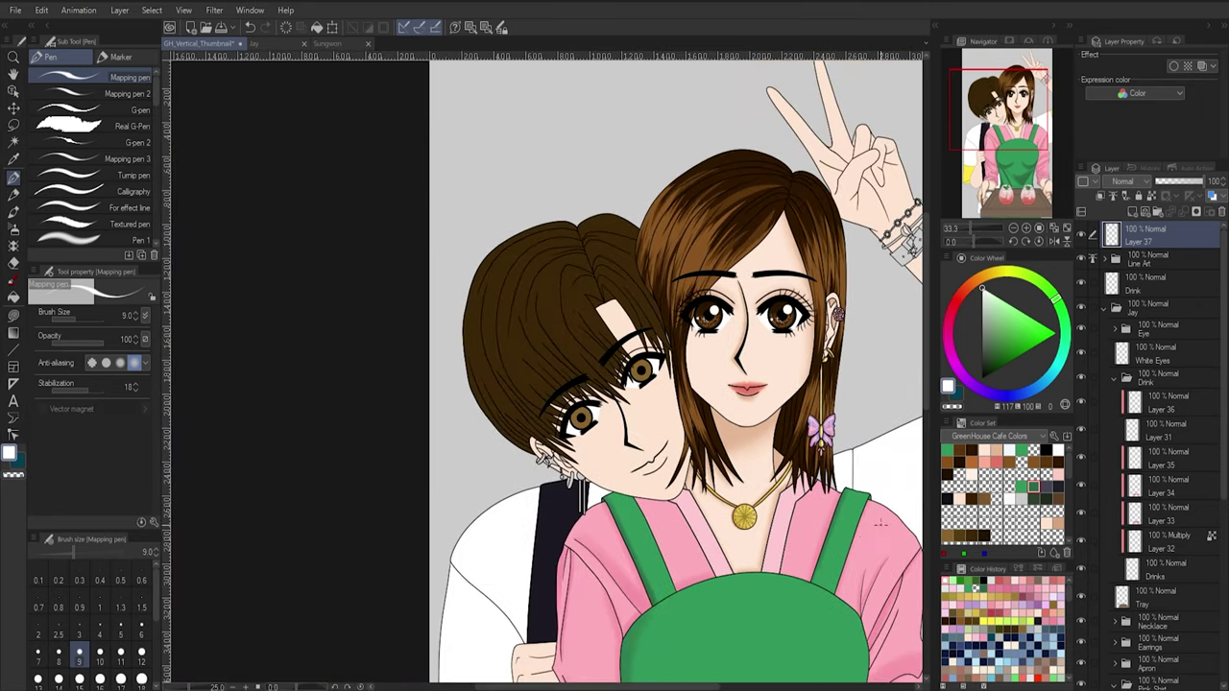
pyautogui.scroll(1, 546, 370)
pyautogui.scroll(-2, 546, 370)
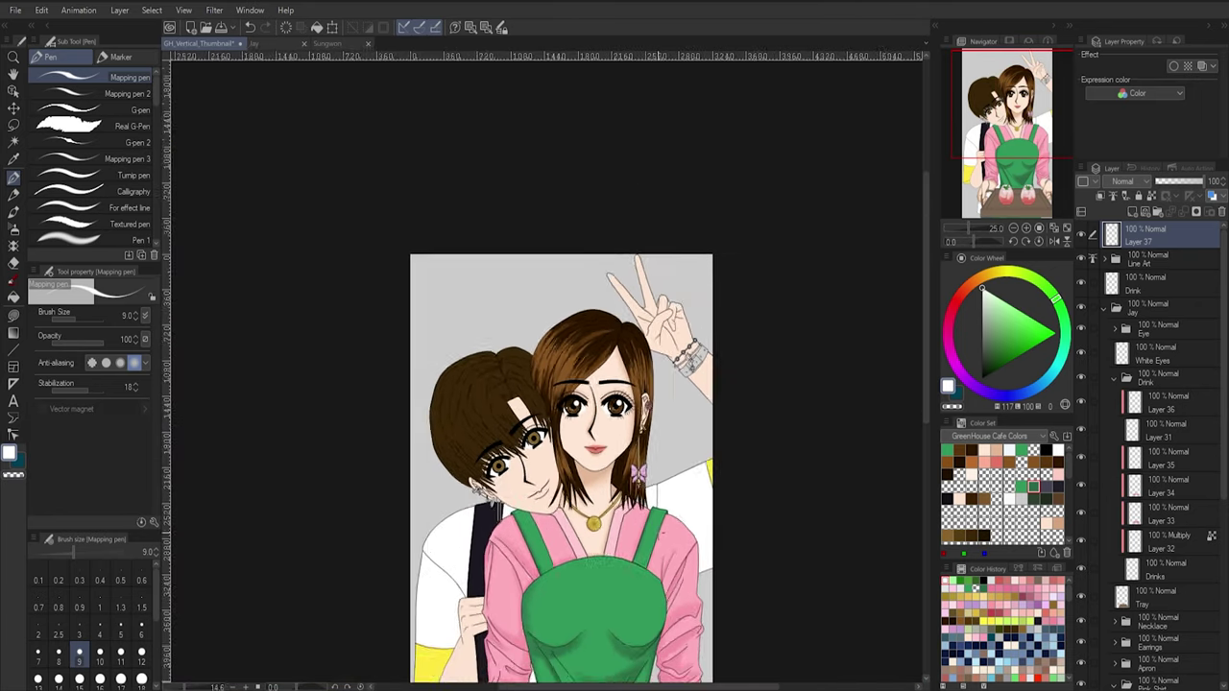
pyautogui.scroll(2, 547, 370)
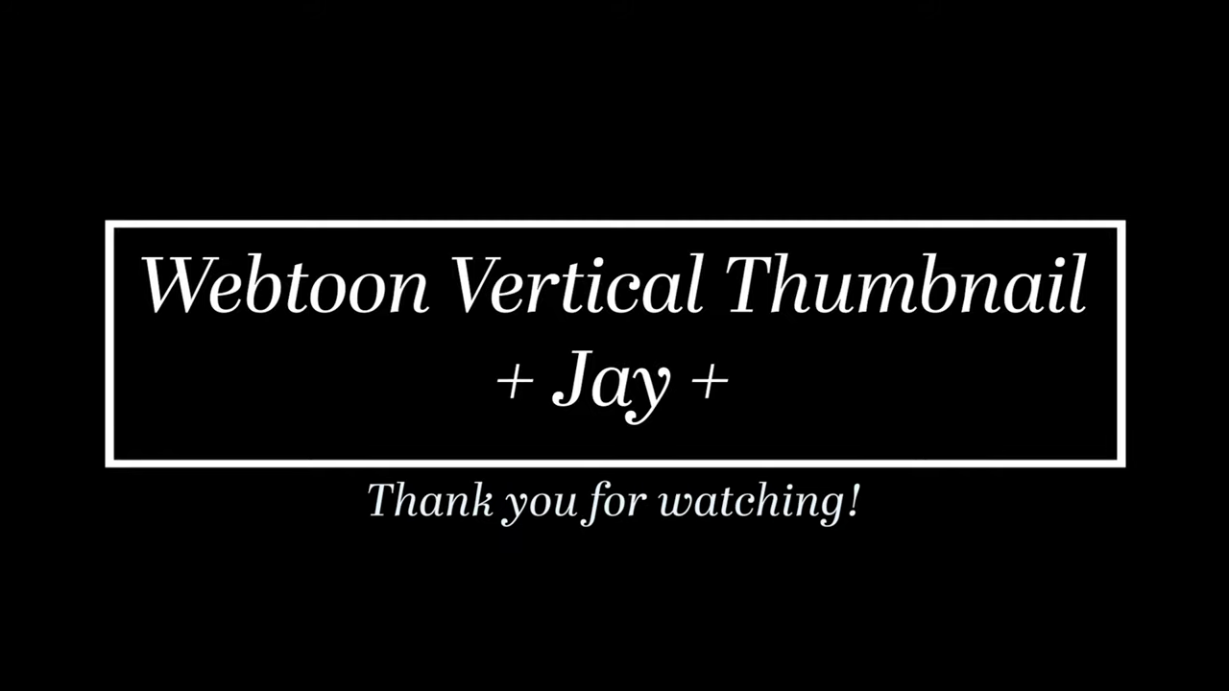